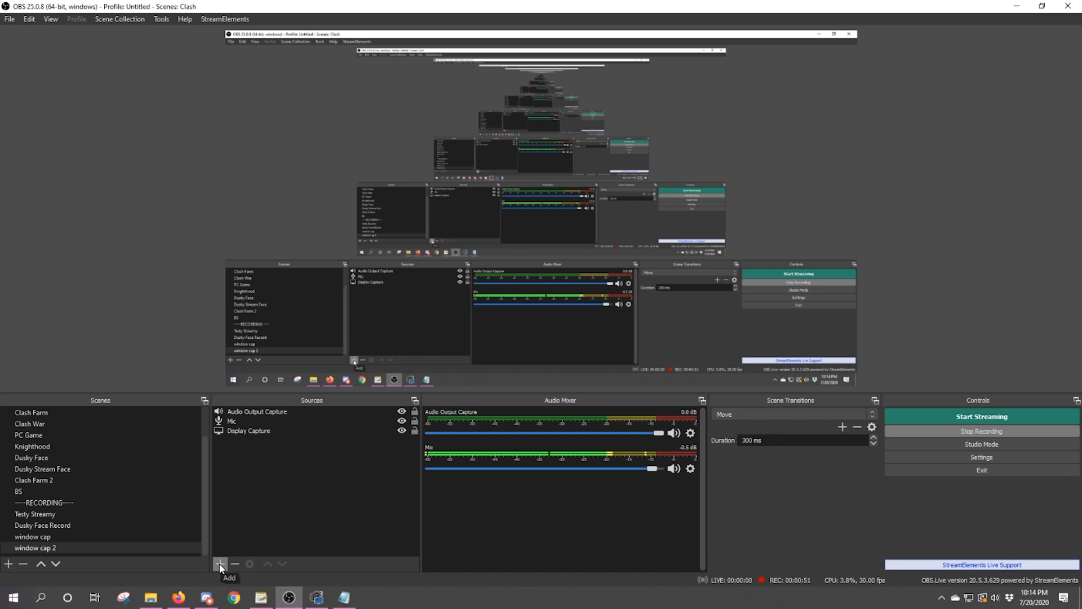
Choose the existing Mic audio input capture and set its device to Microphone (Yeti Stereo Microphone).
left_click(220, 563)
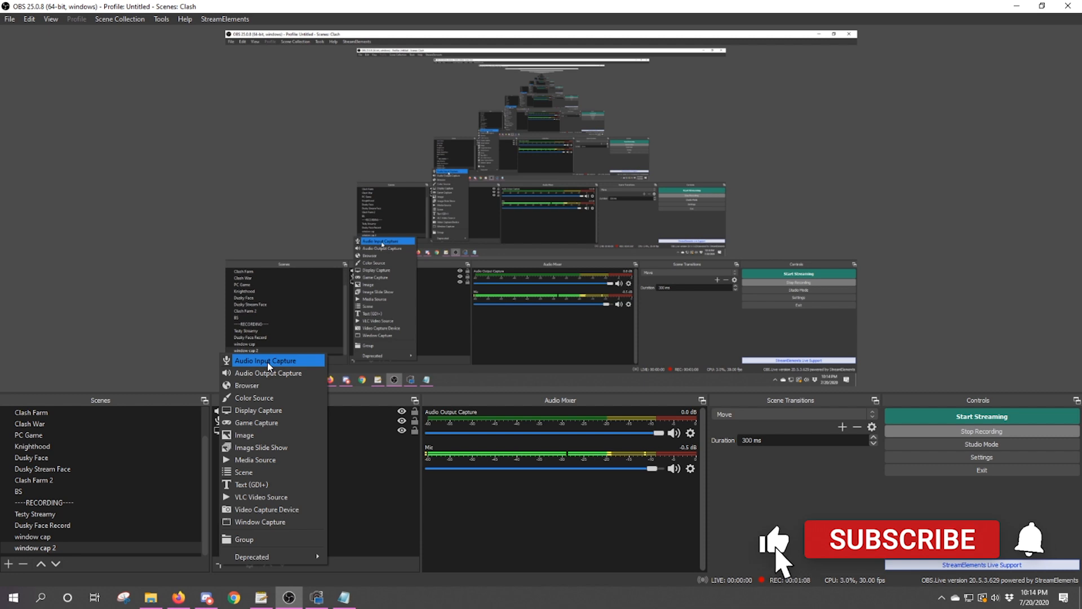
left_click(267, 361)
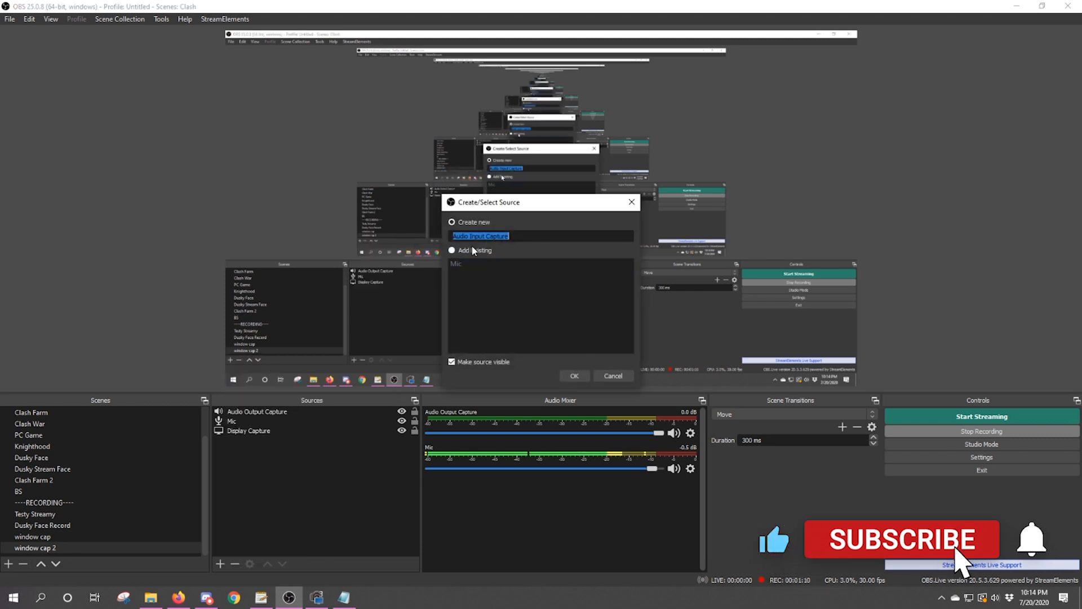
left_click(467, 250)
double_click(460, 264)
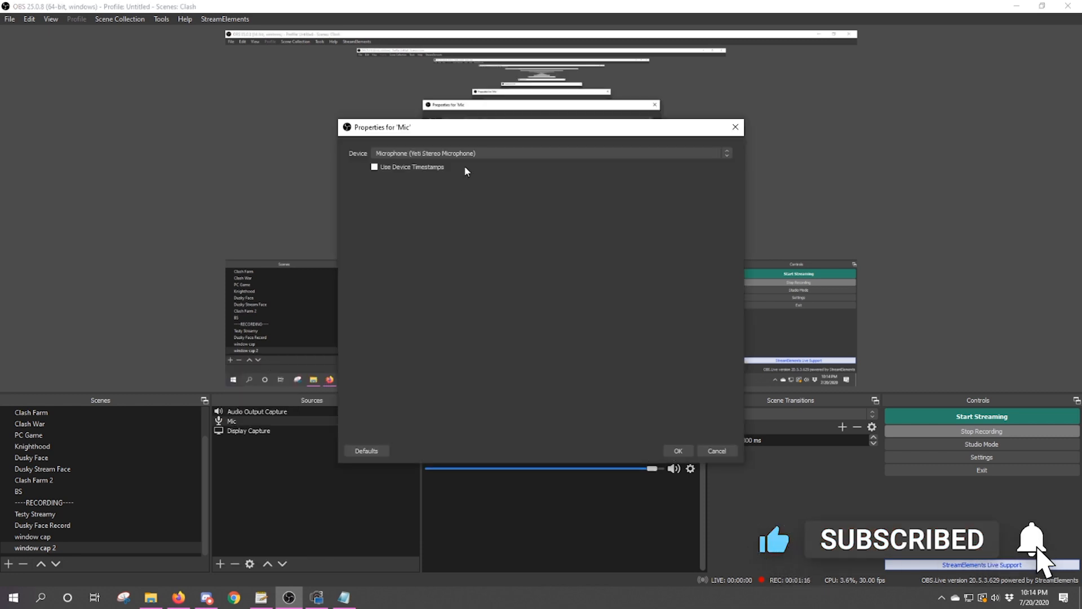
left_click(469, 154)
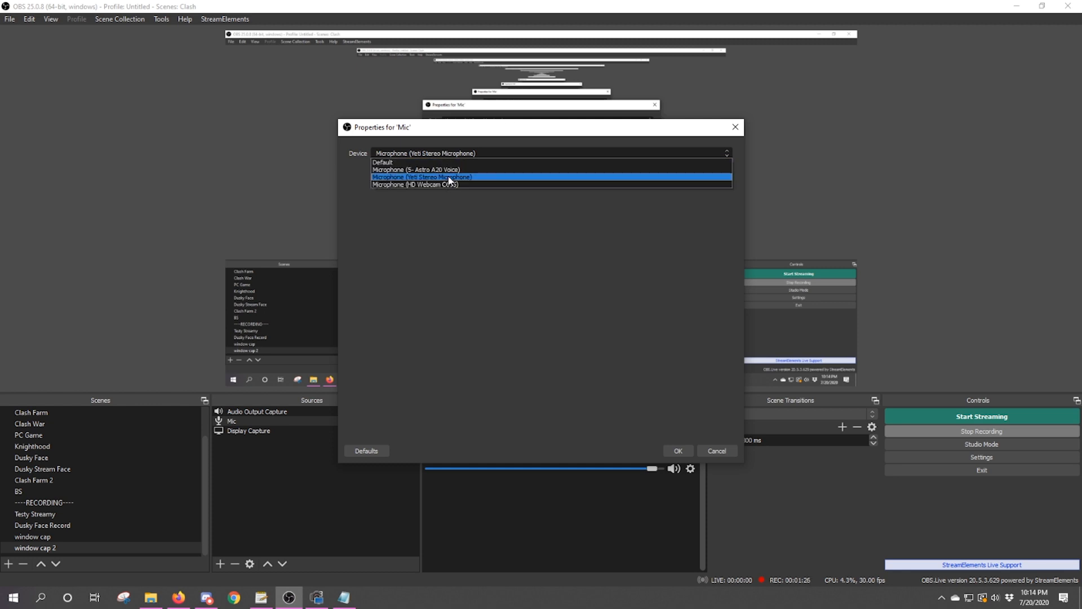
left_click(505, 177)
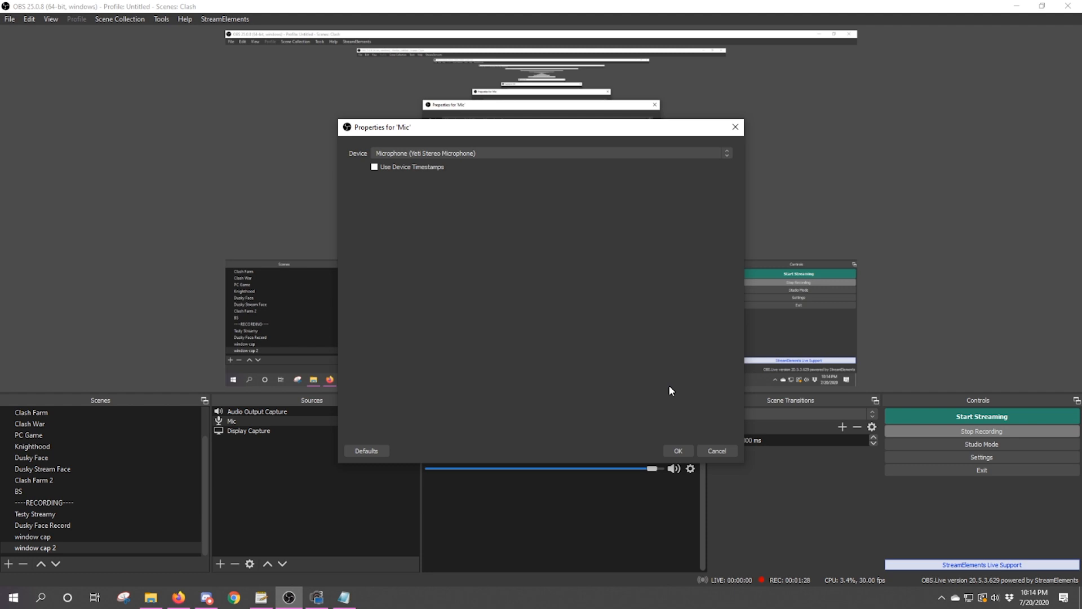
left_click(678, 451)
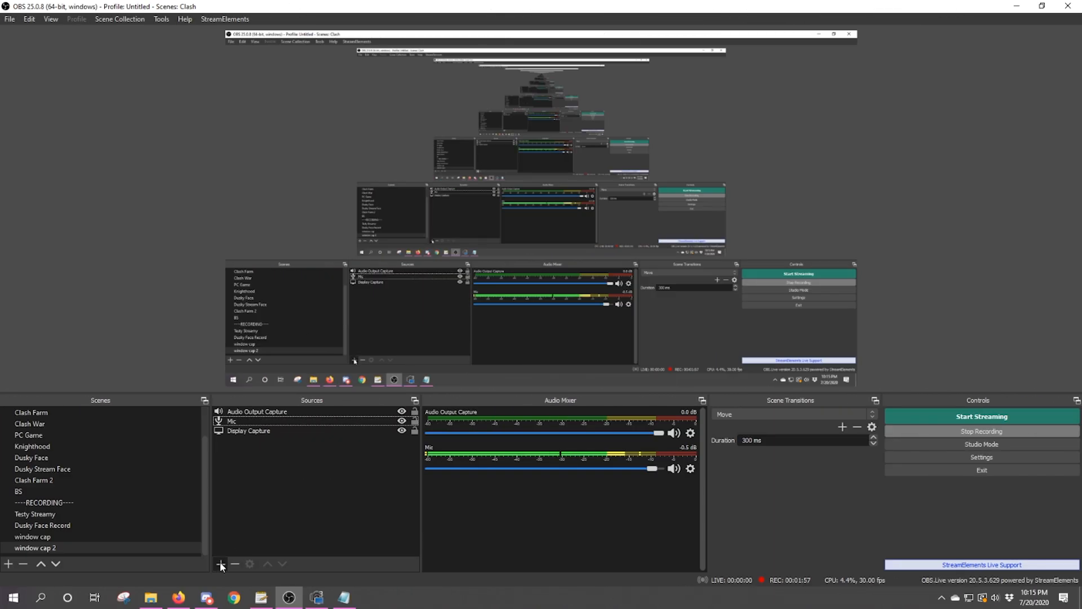
Add the Desktop audio output capture source with Headphones (3- Astro A20 Game) as its device.
left_click(870, 562)
left_click(262, 373)
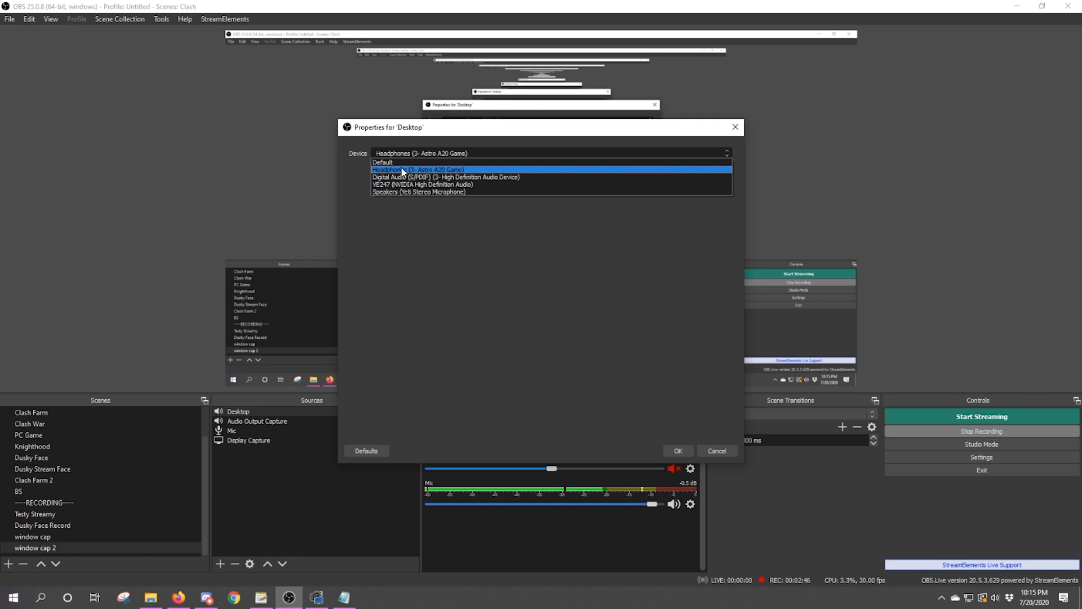
left_click(410, 169)
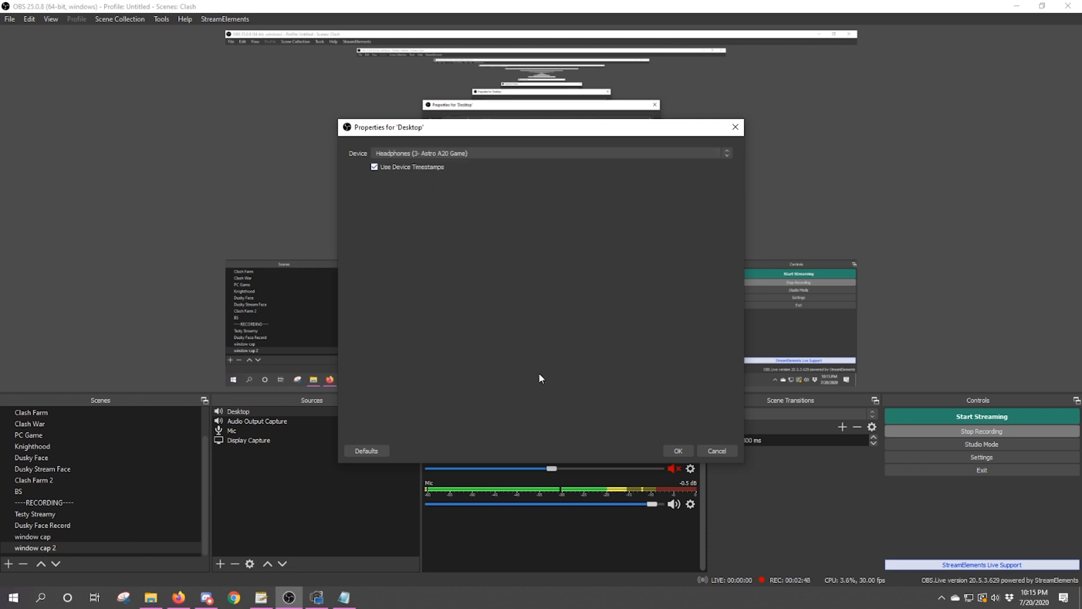
left_click(679, 451)
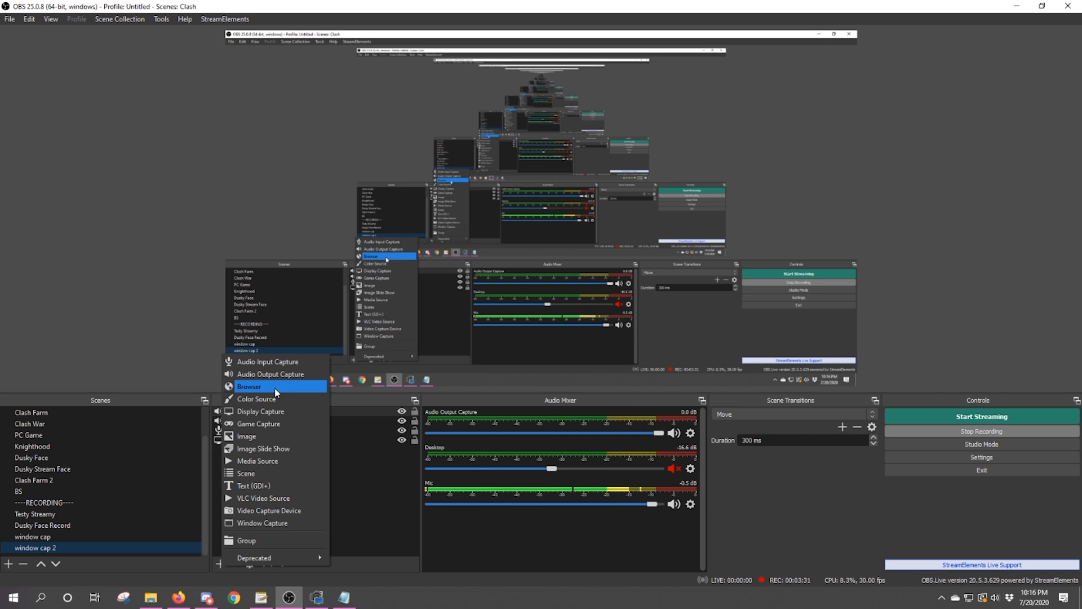
Add a new Browser source and switch to Firefox to copy the overlay's link from the overlay editor.
left_click(275, 387)
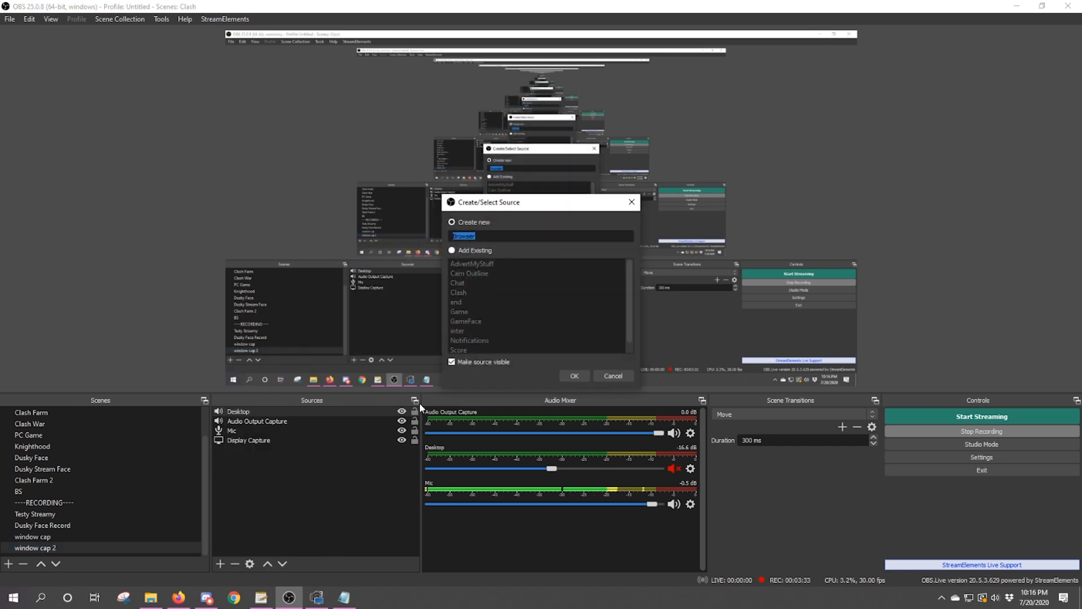
left_click(575, 375)
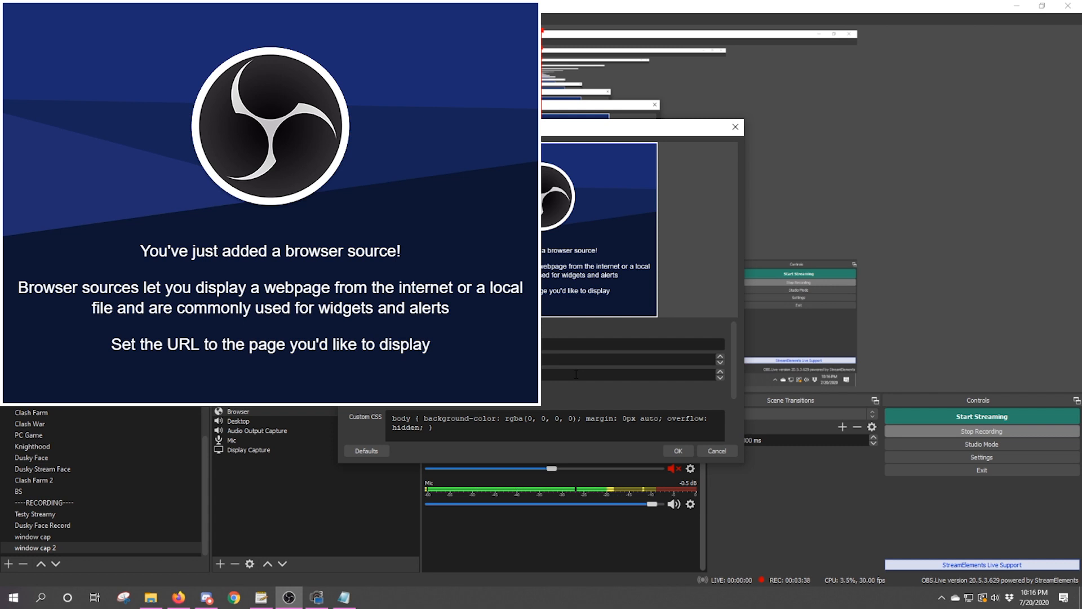
left_click(179, 597)
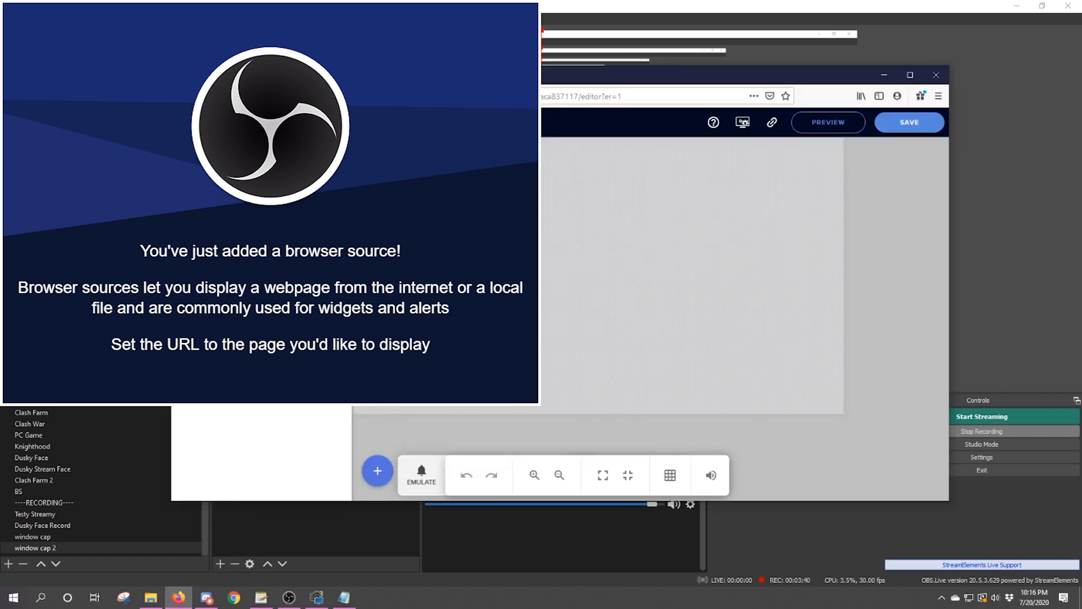
left_click(772, 122)
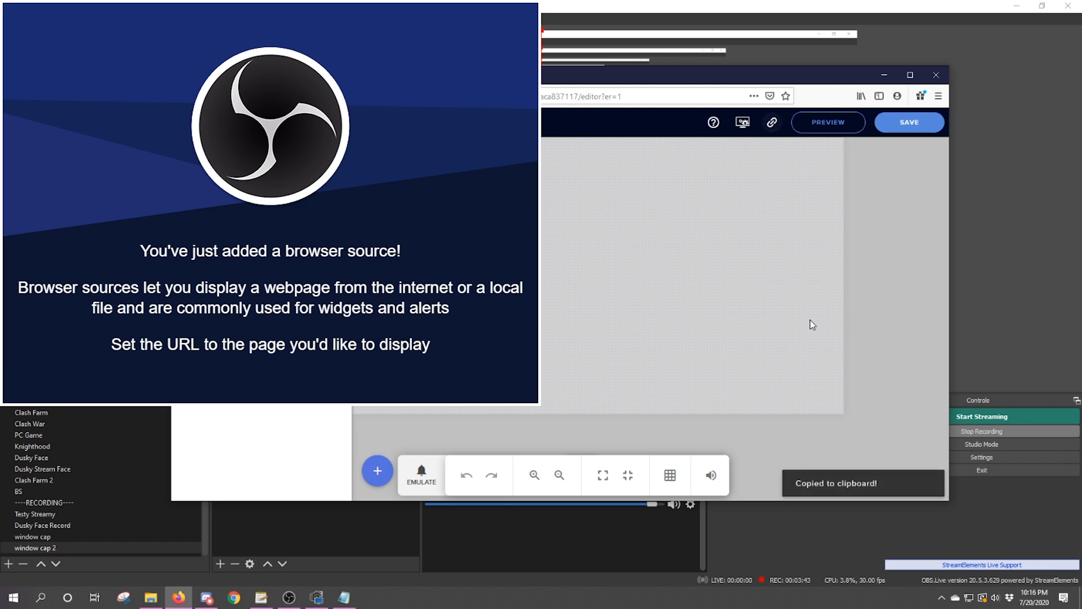
left_click(1014, 288)
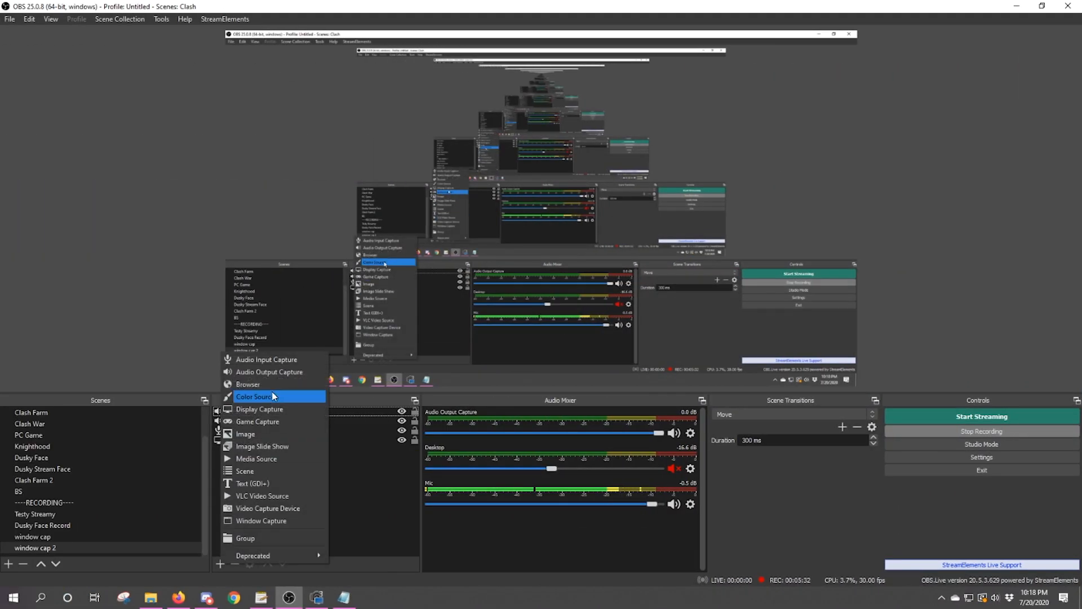
Add a new Color Source and set its color to bright green.
left_click(274, 397)
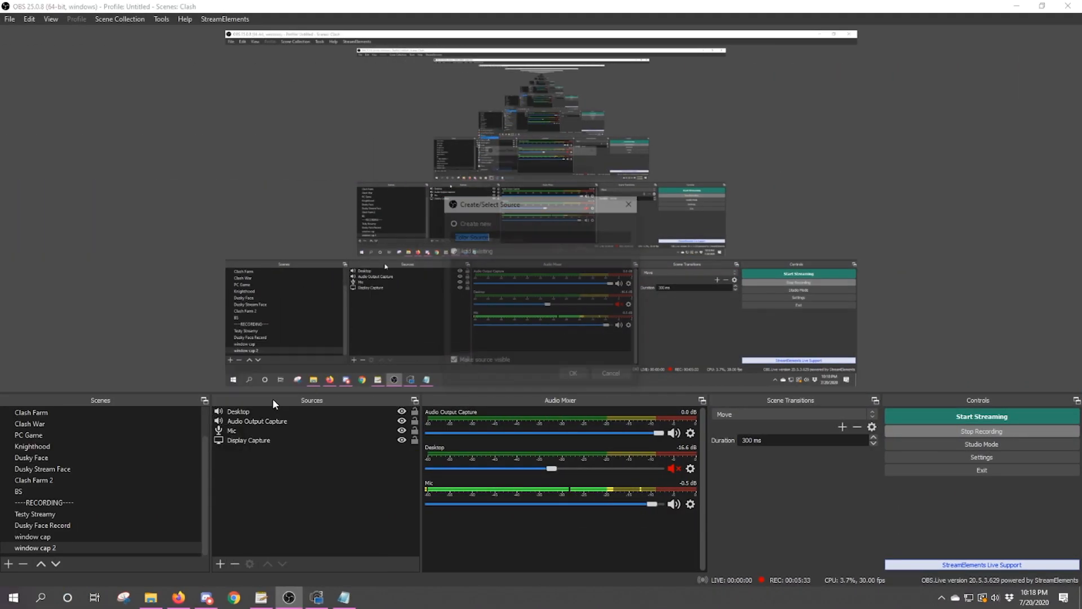
left_click(576, 376)
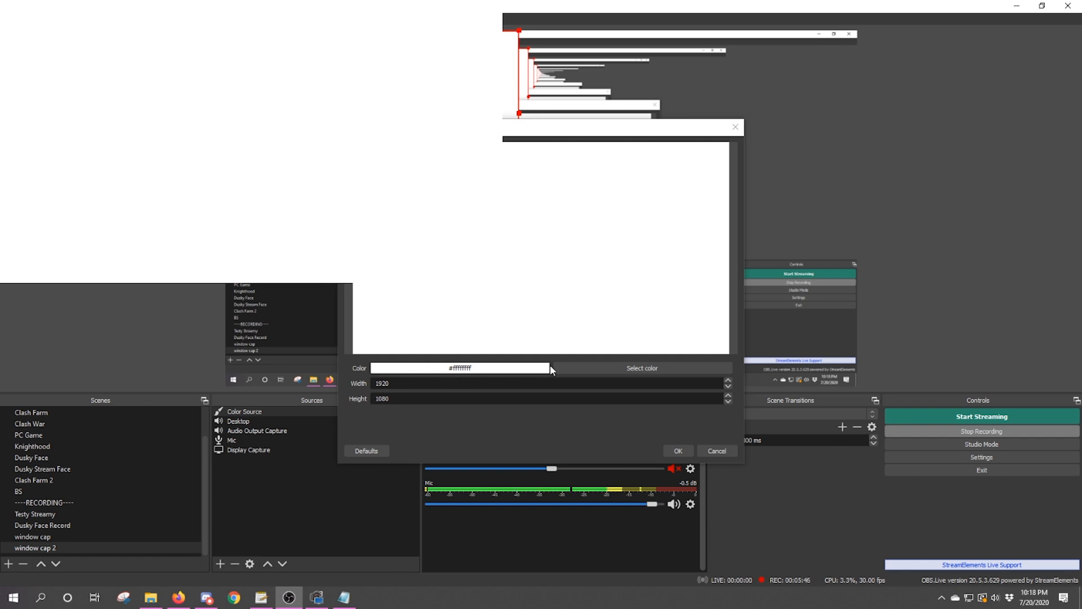
left_click(631, 367)
left_click_drag(598, 271, 612, 210)
left_click(623, 398)
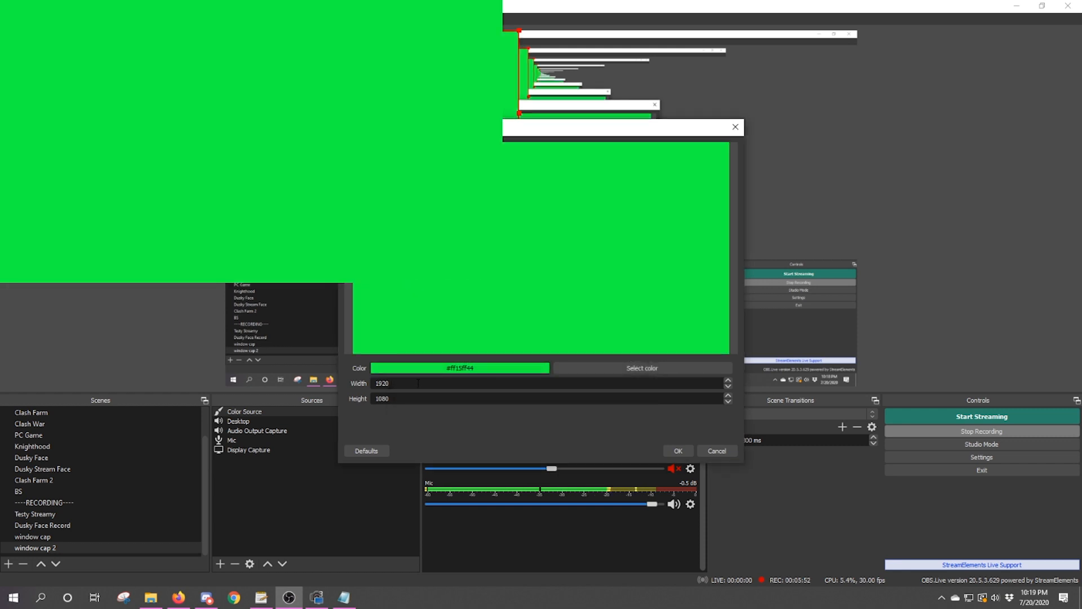
left_click(683, 452)
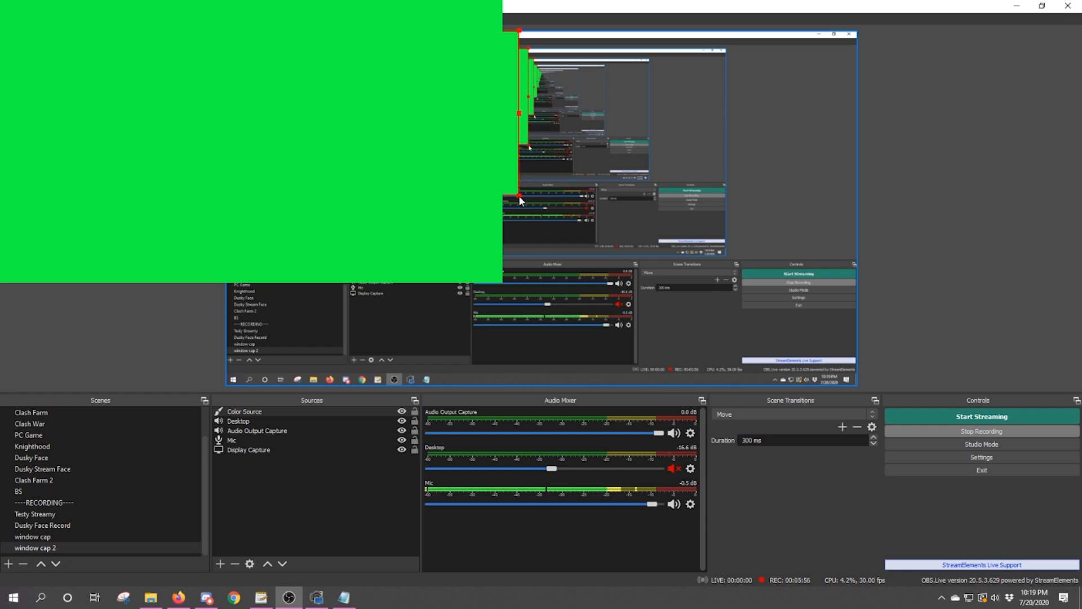
Try resizing the green color source in the preview, and remove it from the scene.
left_click_drag(519, 195, 676, 345)
left_click_drag(772, 539, 418, 300)
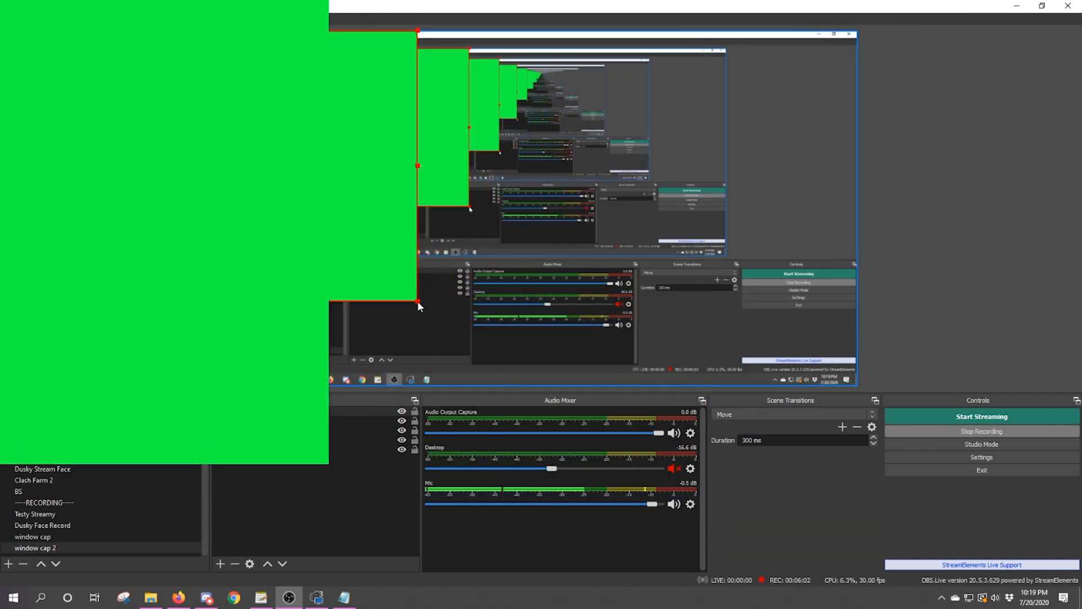
key("Delete")
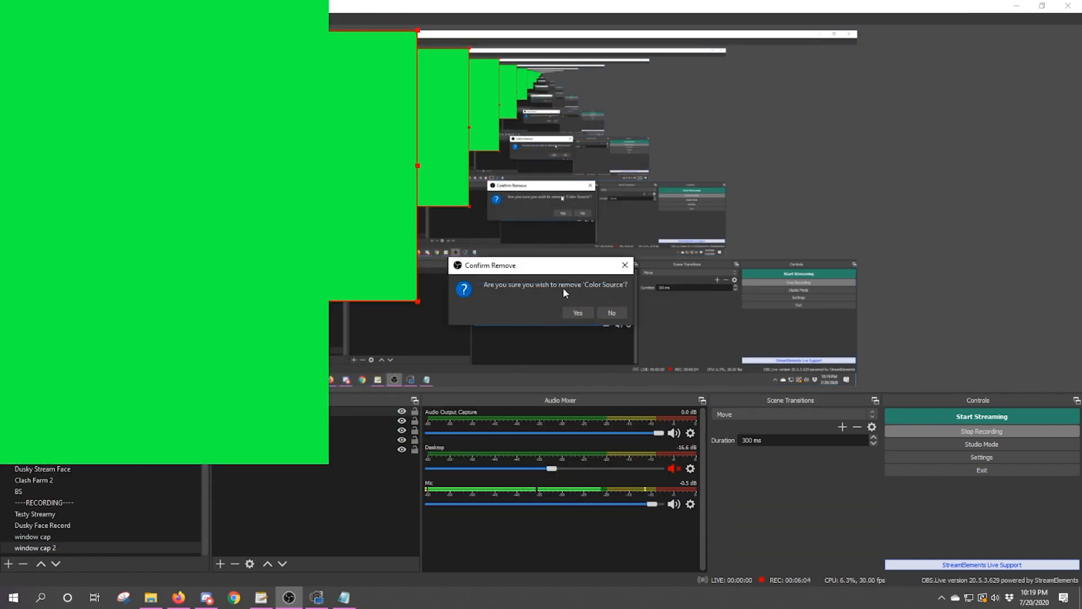
left_click(606, 311)
Open the Display Capture properties and examine which displays can be captured.
left_click(219, 564)
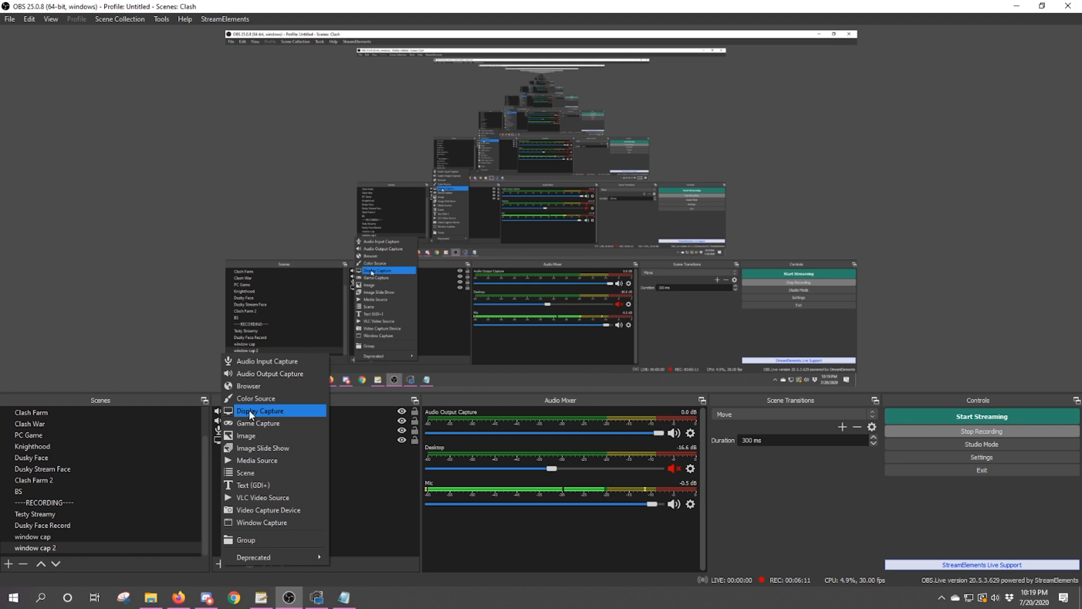
left_click(249, 410)
key("Return")
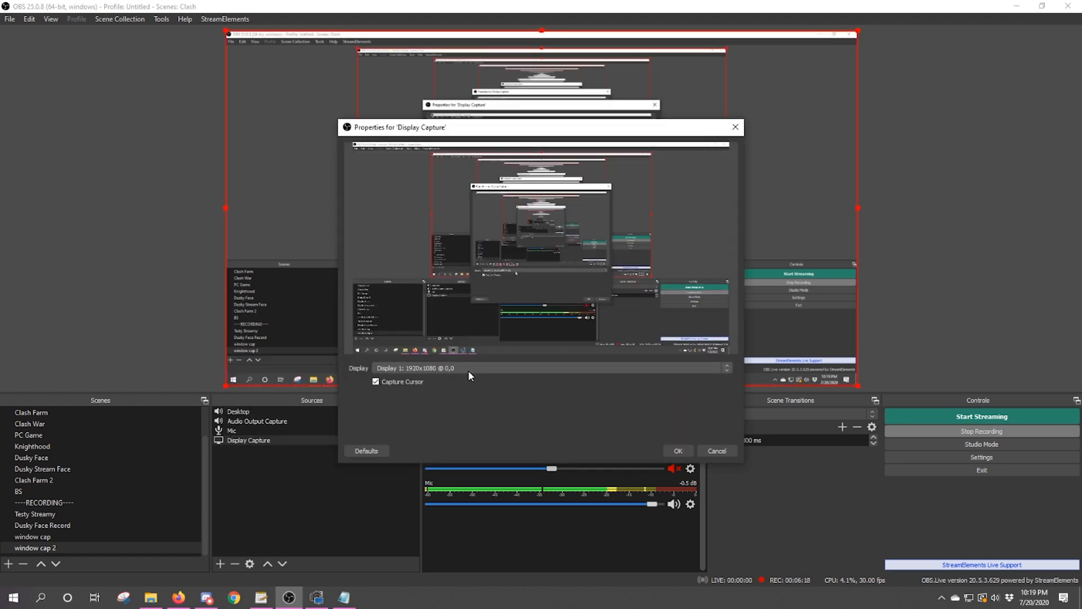
left_click(555, 370)
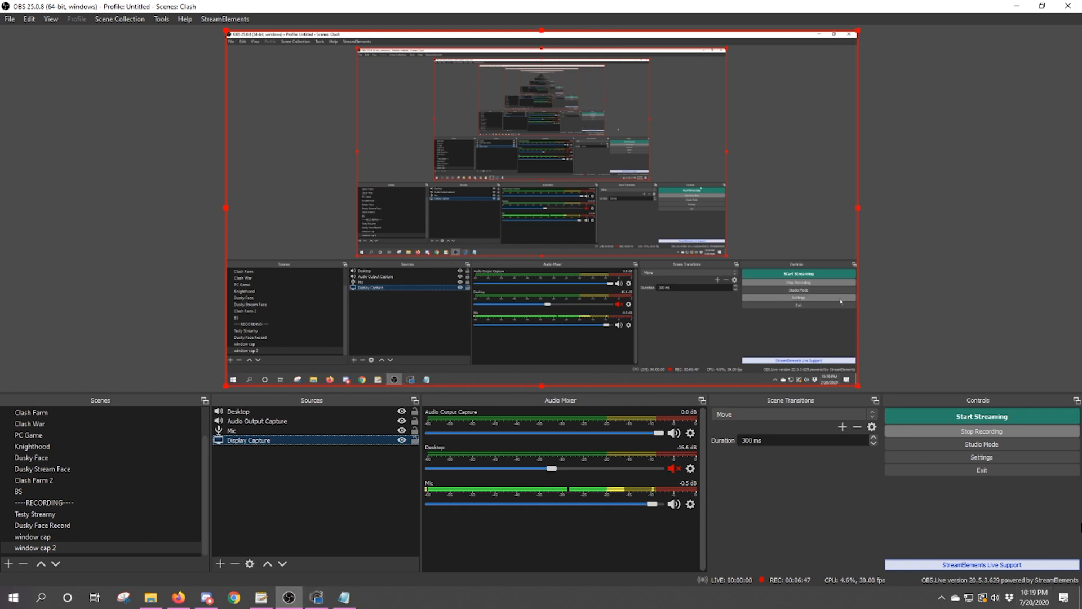
left_click_drag(765, 7, 580, 1)
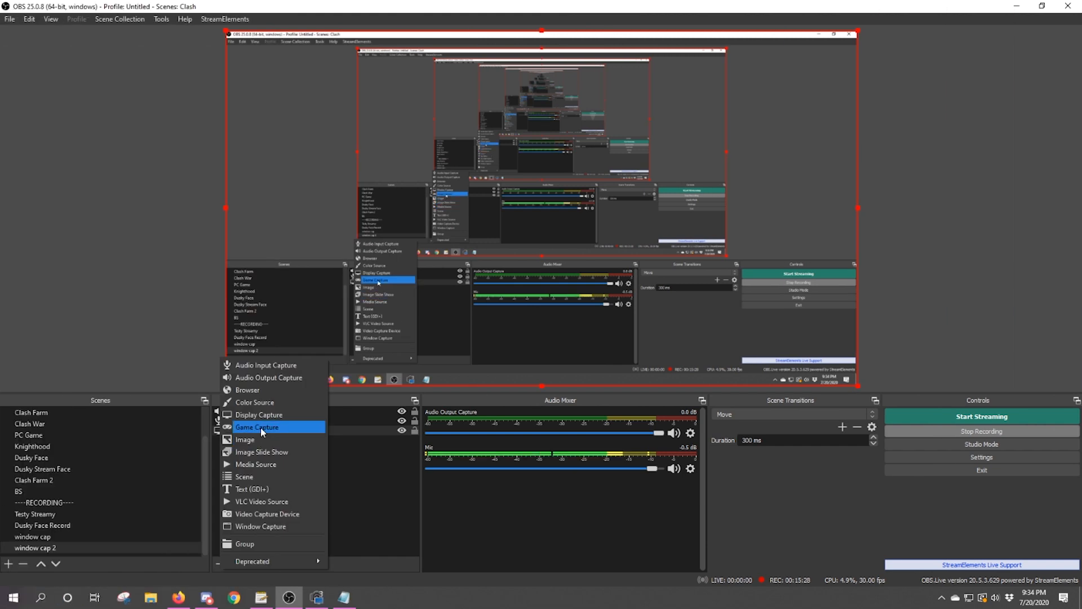
Add a new Game Capture source, set its mode to Capture specific window, and review its capture options.
left_click(260, 428)
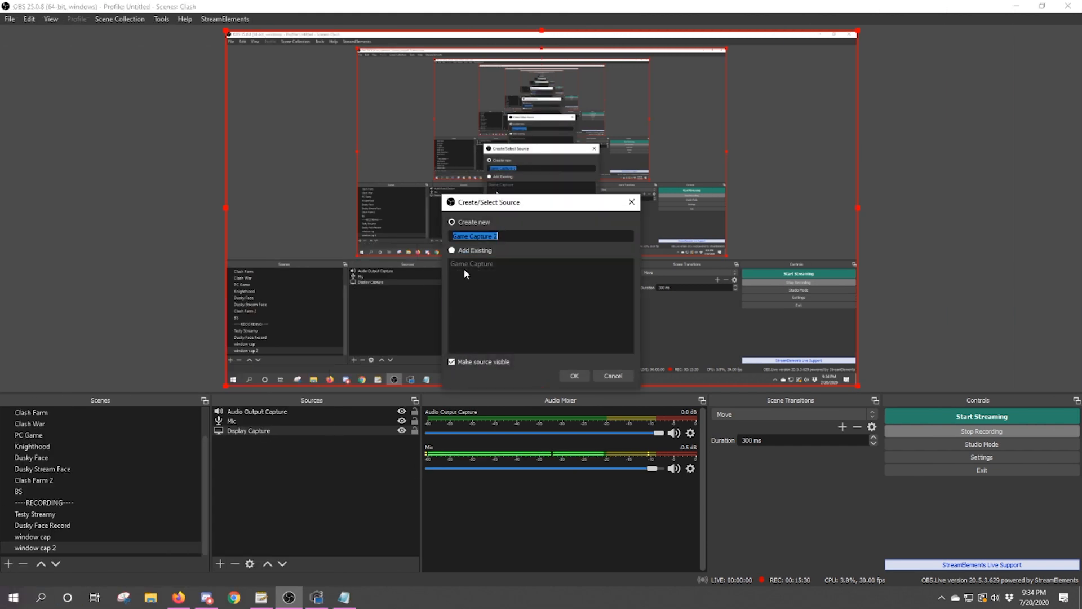
left_click(576, 375)
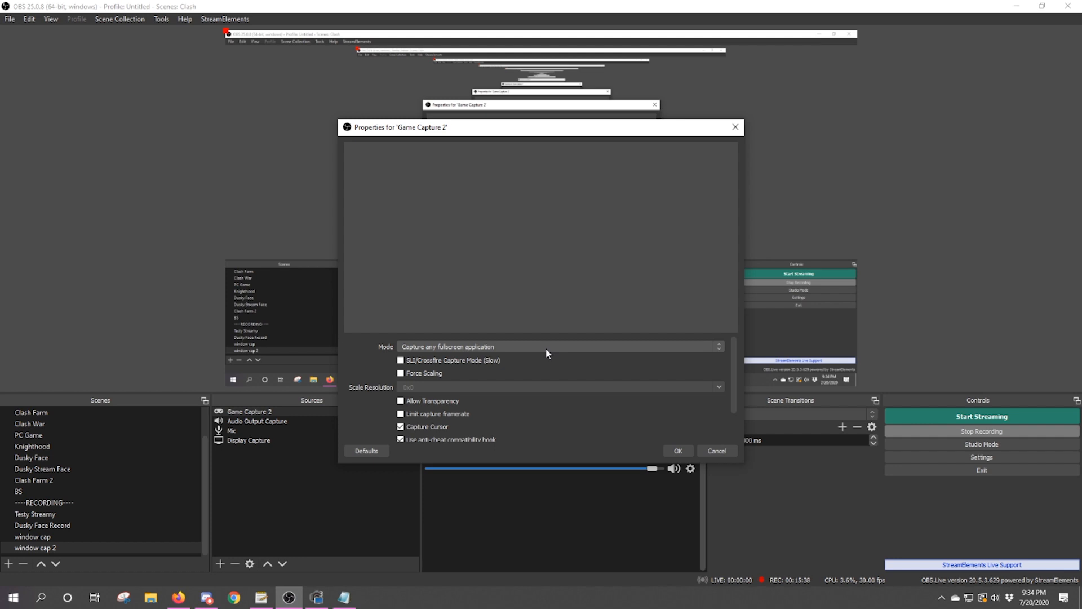
left_click(456, 346)
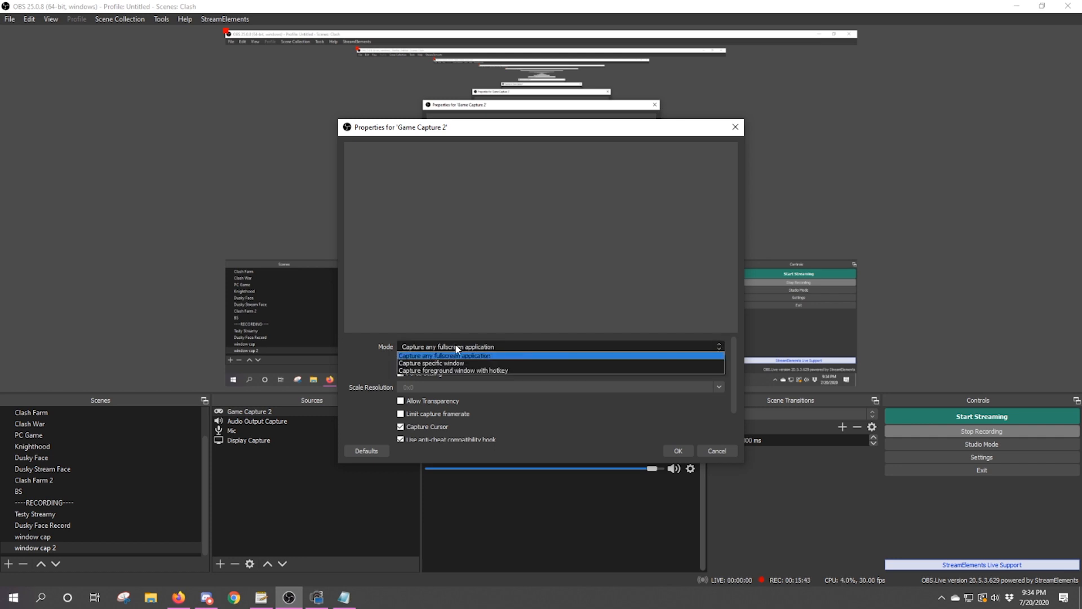
left_click(456, 363)
left_click(454, 326)
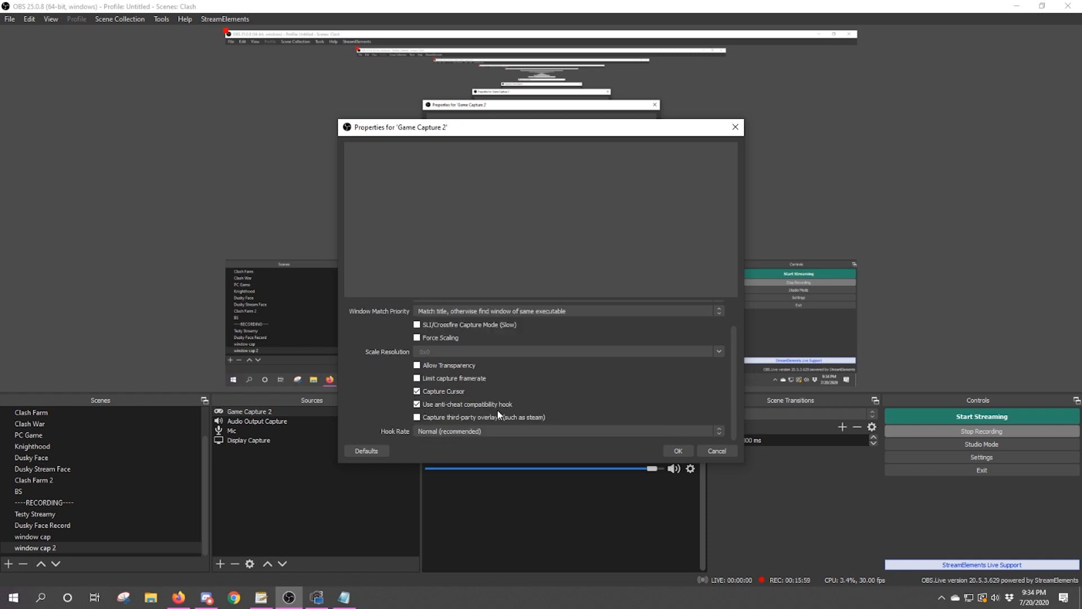
scroll(373, 391, "up", 2)
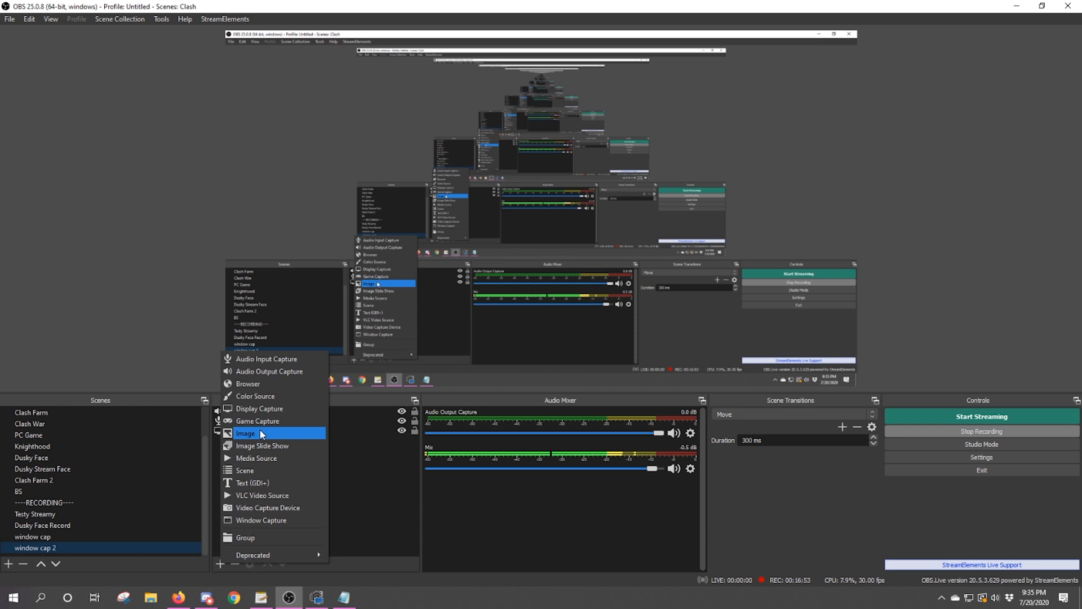
Add a new Image source with the blue polygon picture and reposition it in the preview.
left_click(260, 430)
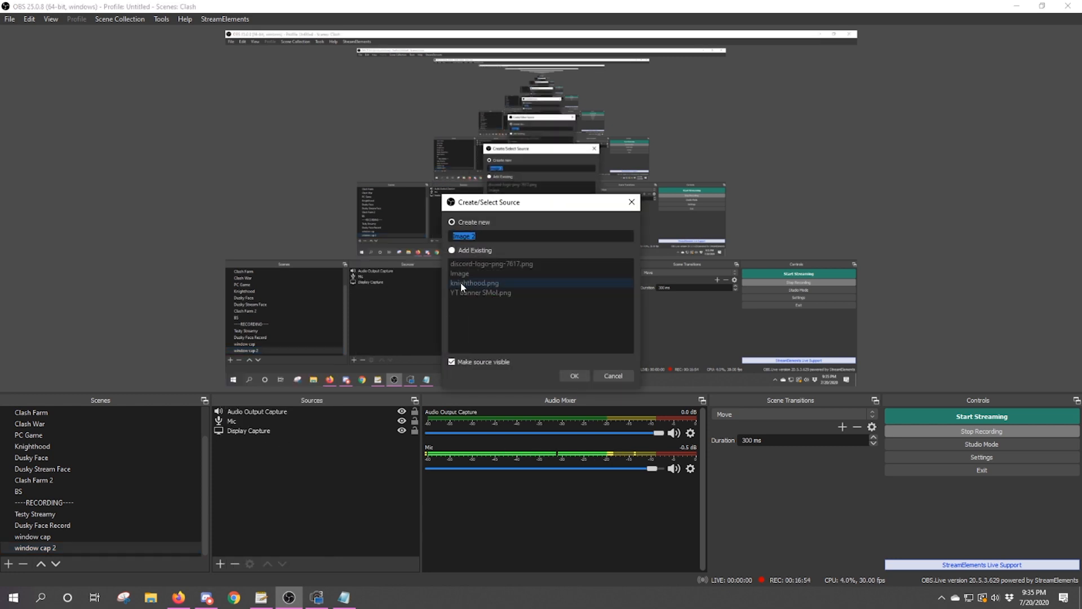
left_click(575, 375)
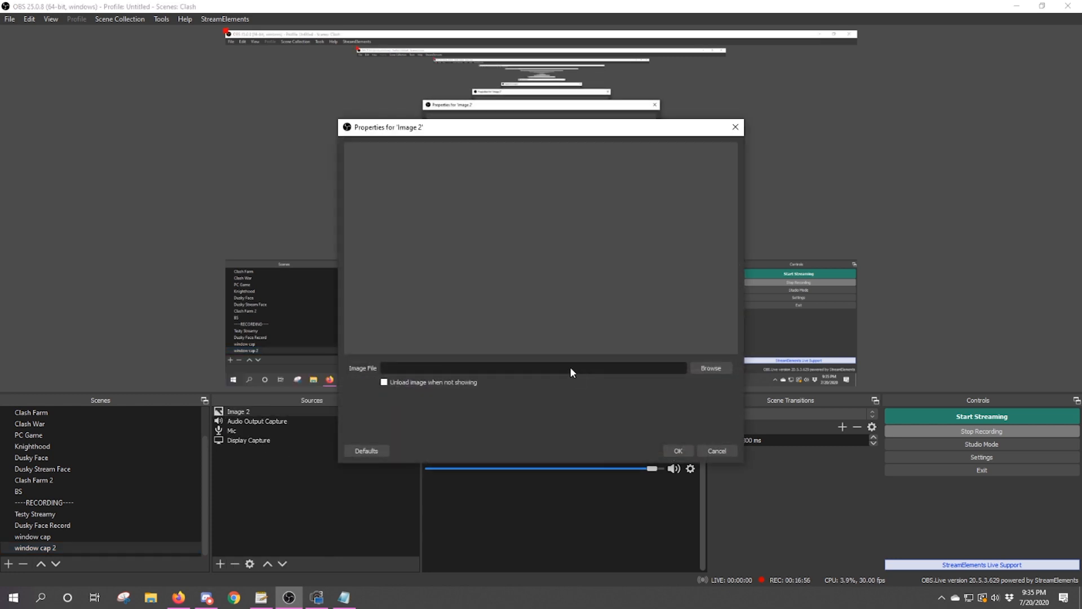
left_click(706, 368)
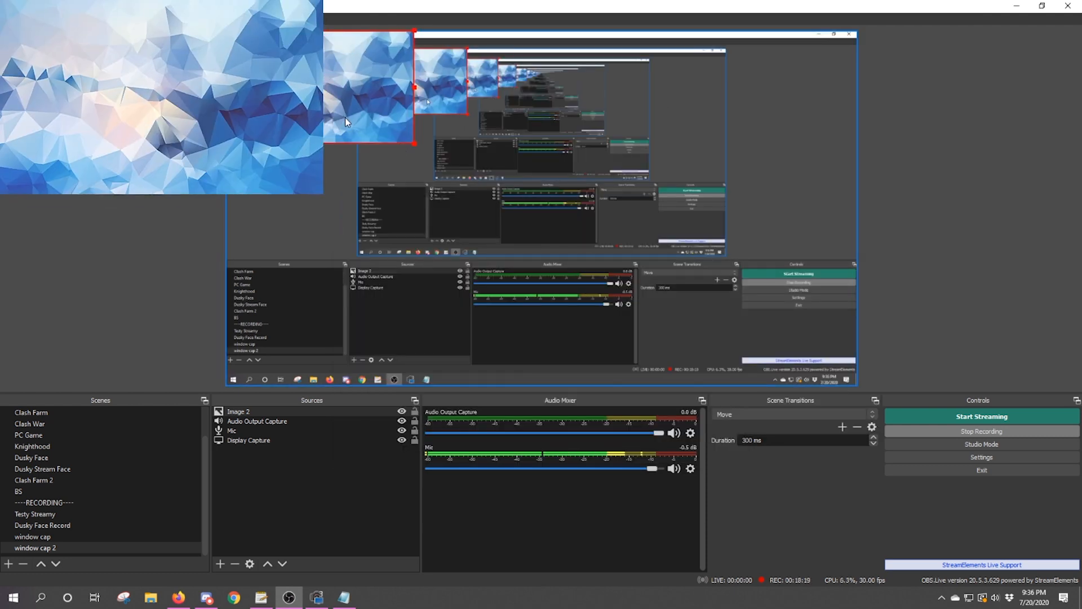
left_click_drag(345, 117, 486, 186)
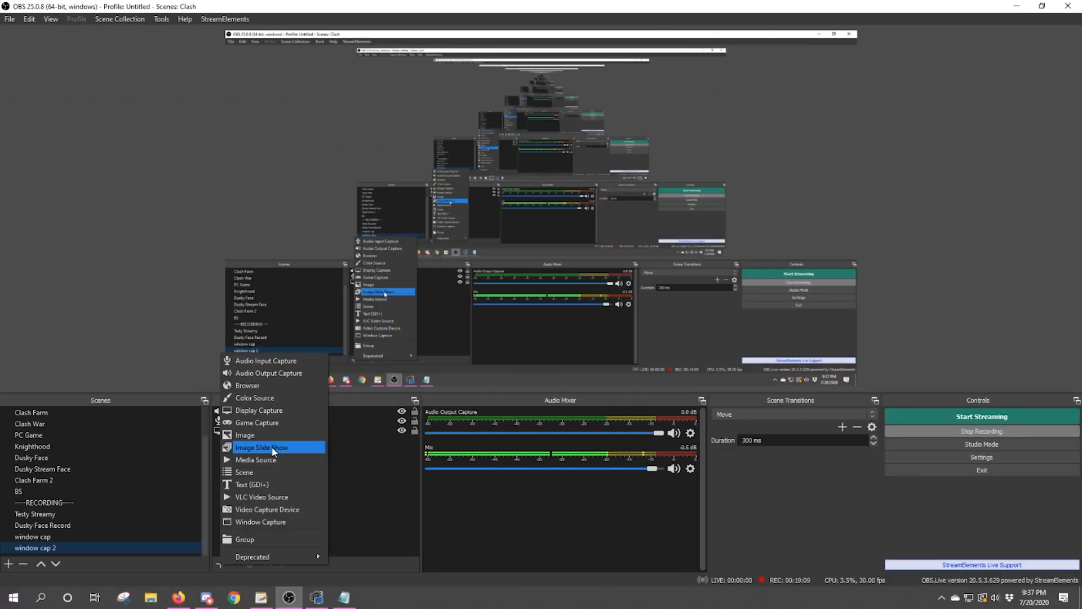
Add a new Image Slide Show source and set its visibility behavior to Stop when not visible, restart when visible.
left_click(273, 448)
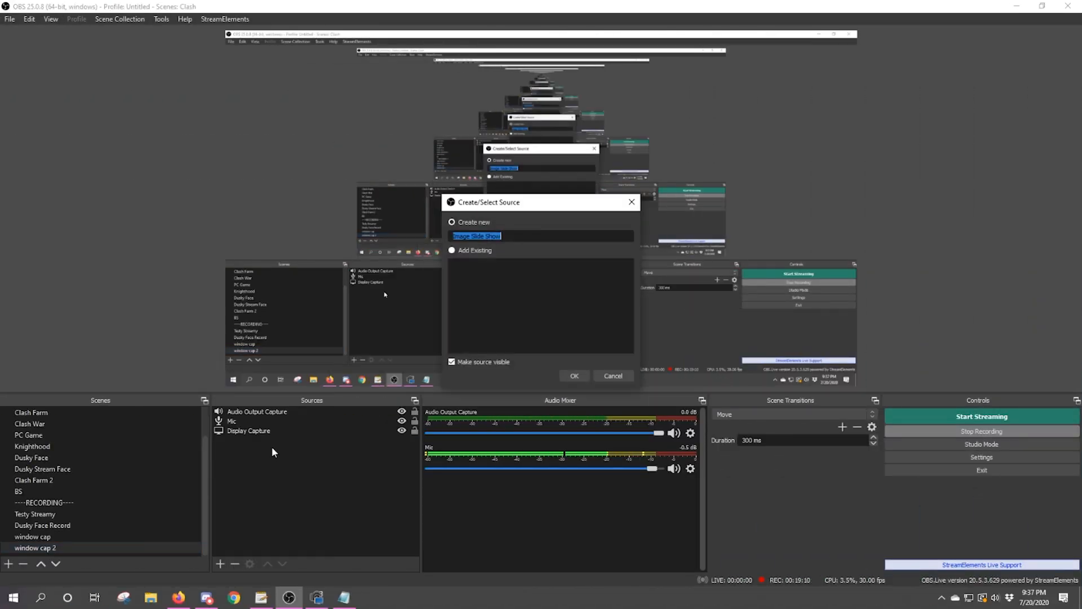
left_click(578, 375)
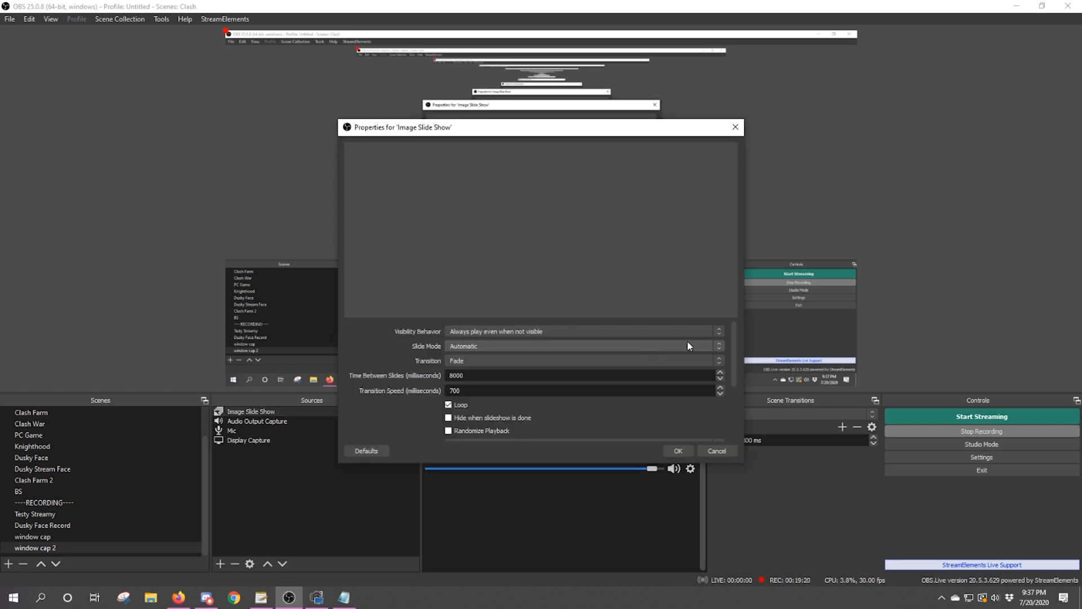
left_click(718, 331)
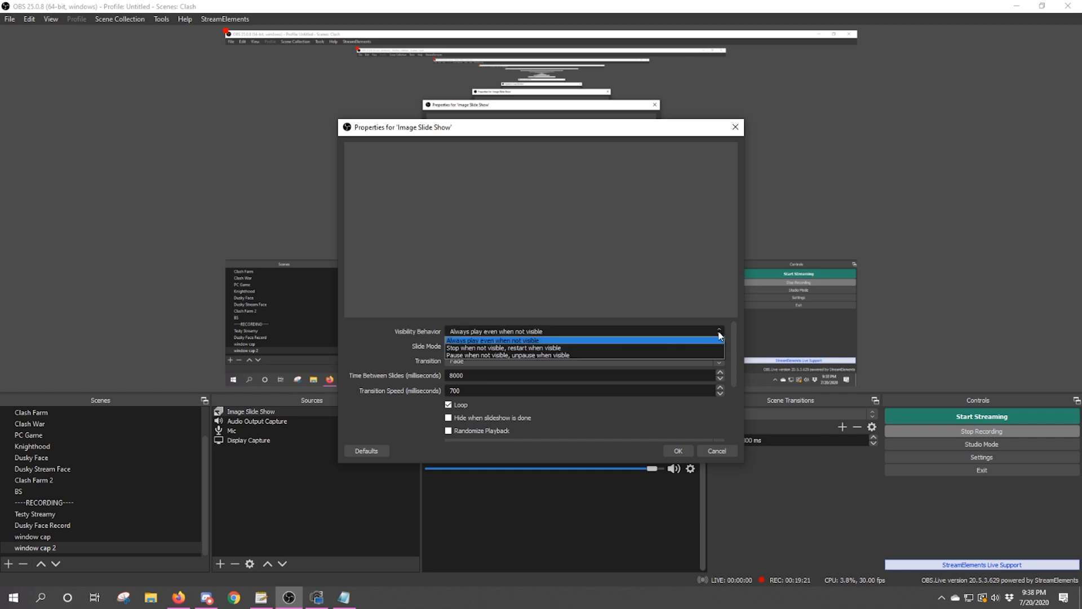
left_click(511, 349)
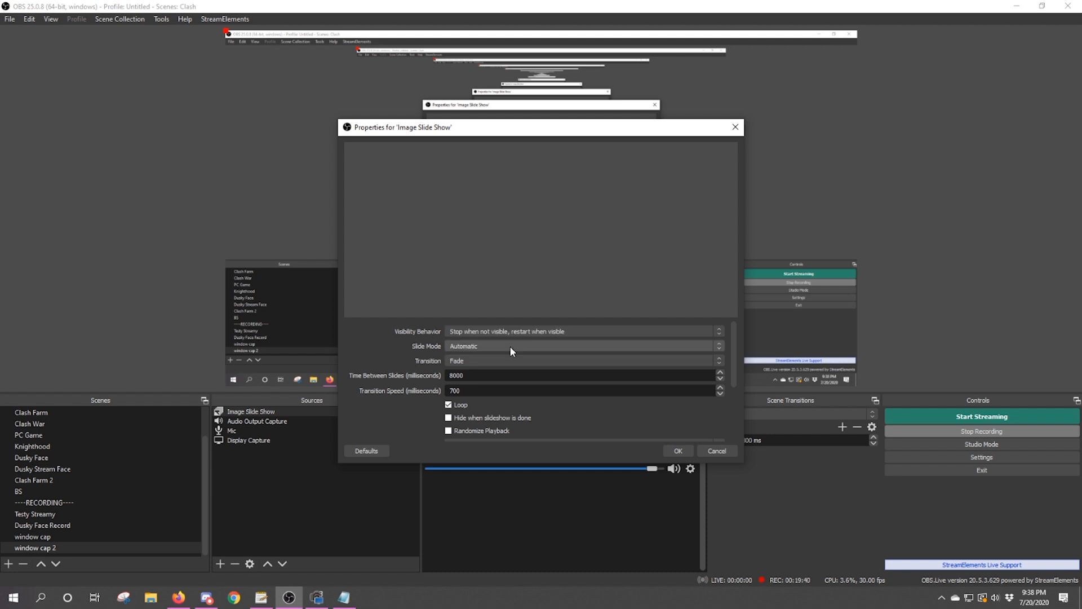
Keep the slide mode on Automatic and review the slide show's transition, timing and playback options.
left_click(510, 348)
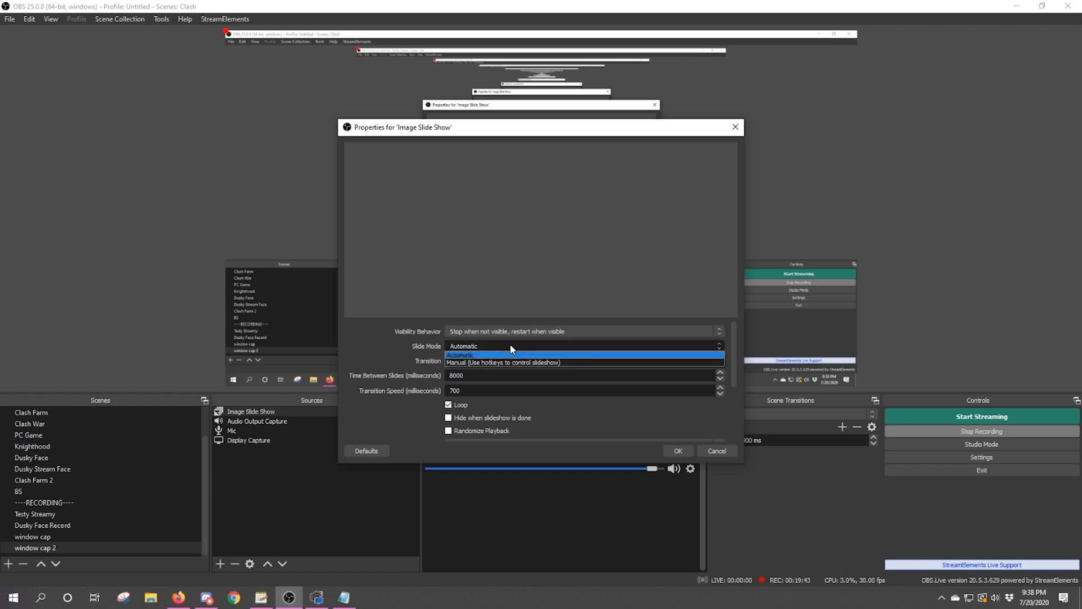
left_click(480, 356)
left_click(479, 361)
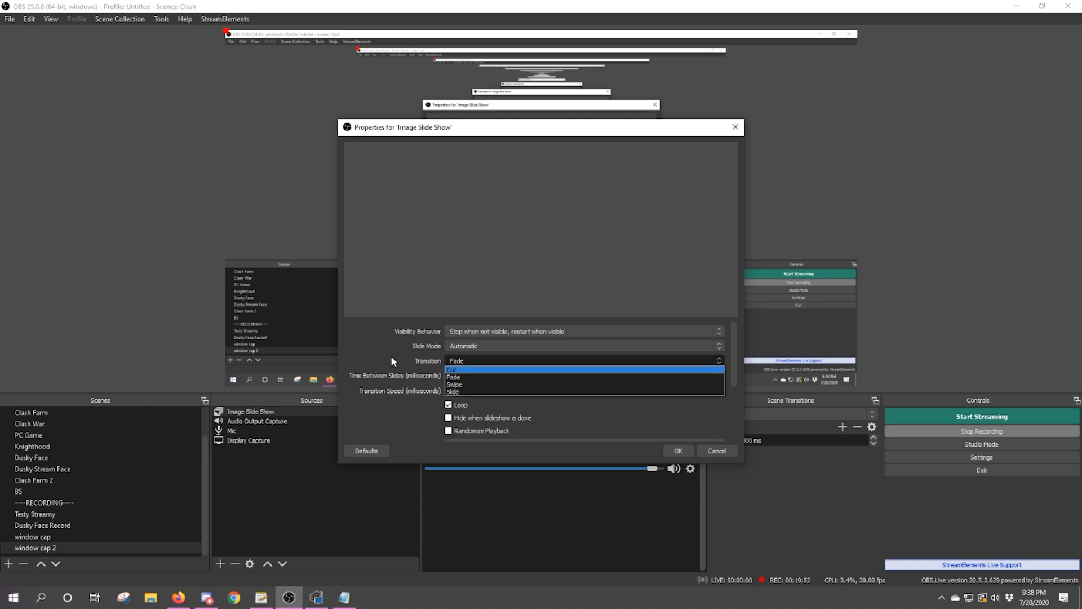
left_click(417, 370)
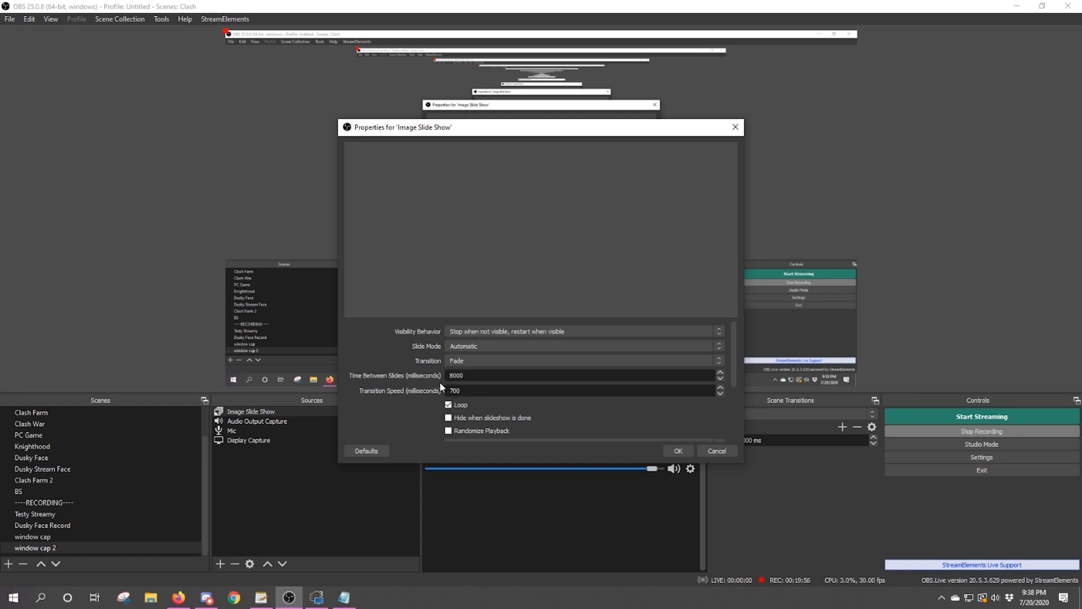
scroll(396, 390, "down", 2)
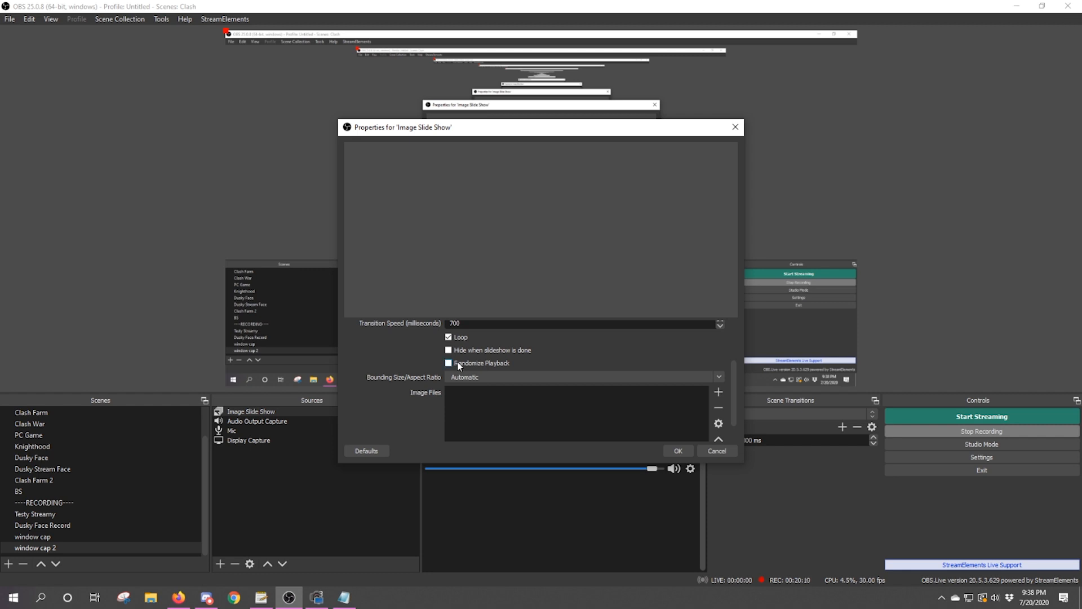
scroll(435, 384, "down", 1)
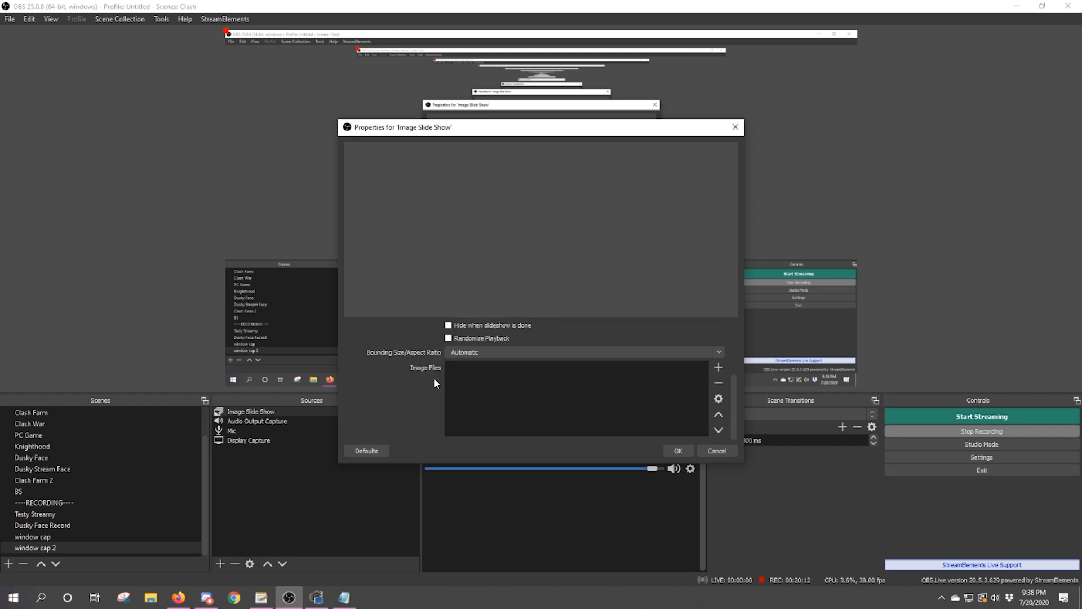
Set the slide show's bounding size/aspect ratio to 16:9 and pick the "ad" image from the Desktop for its image files.
left_click(719, 352)
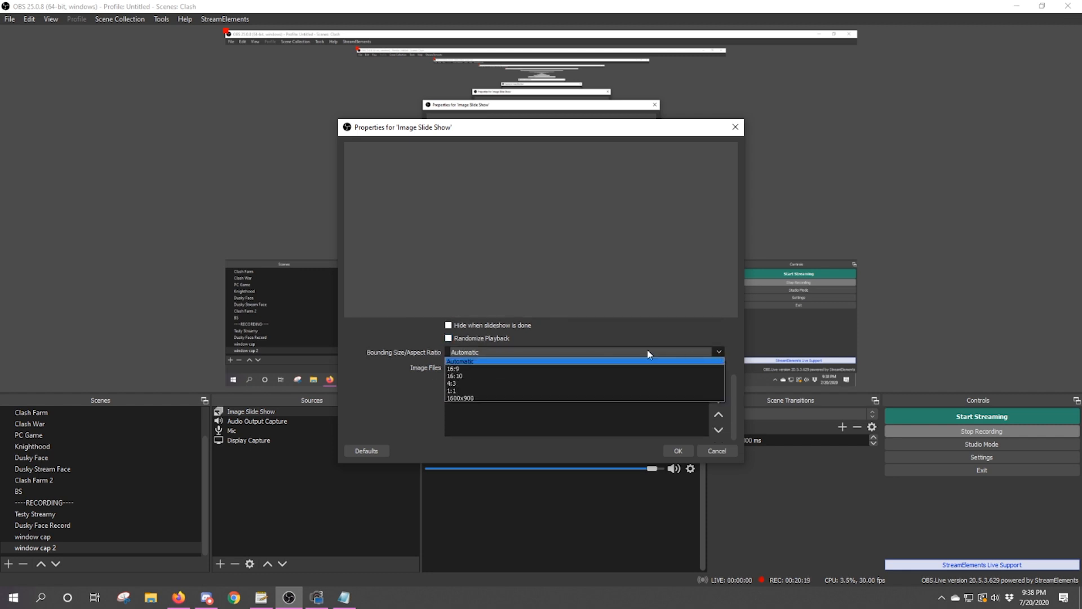
left_click(461, 368)
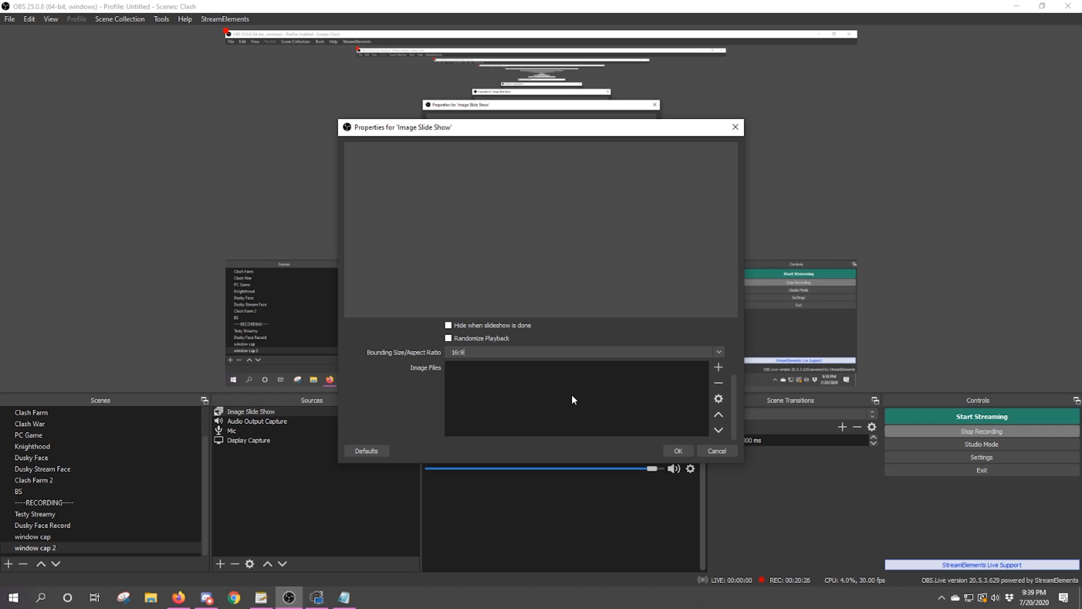
left_click(719, 368)
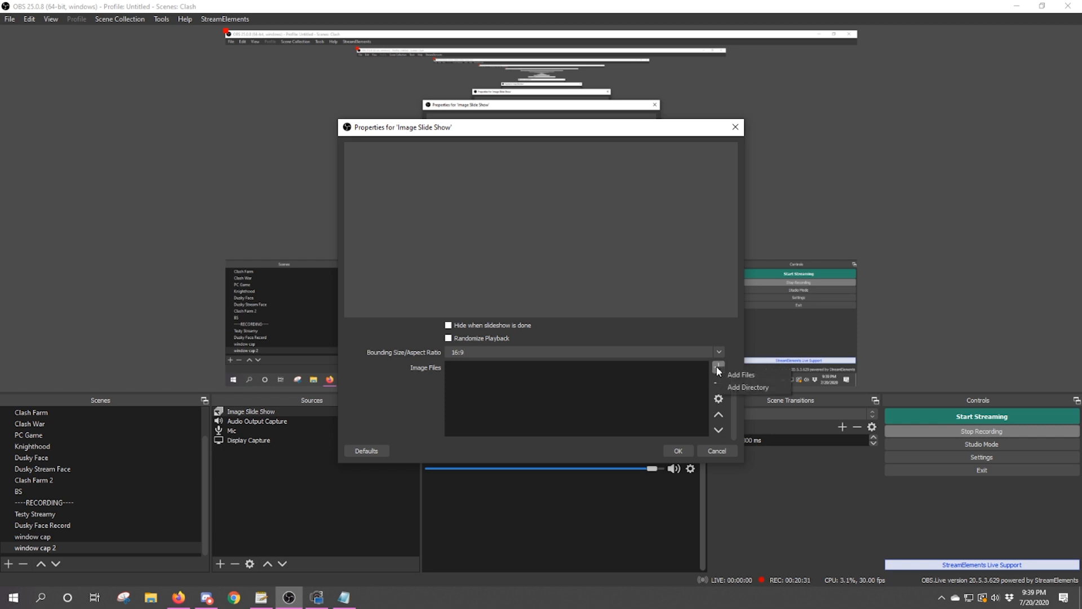
left_click(736, 374)
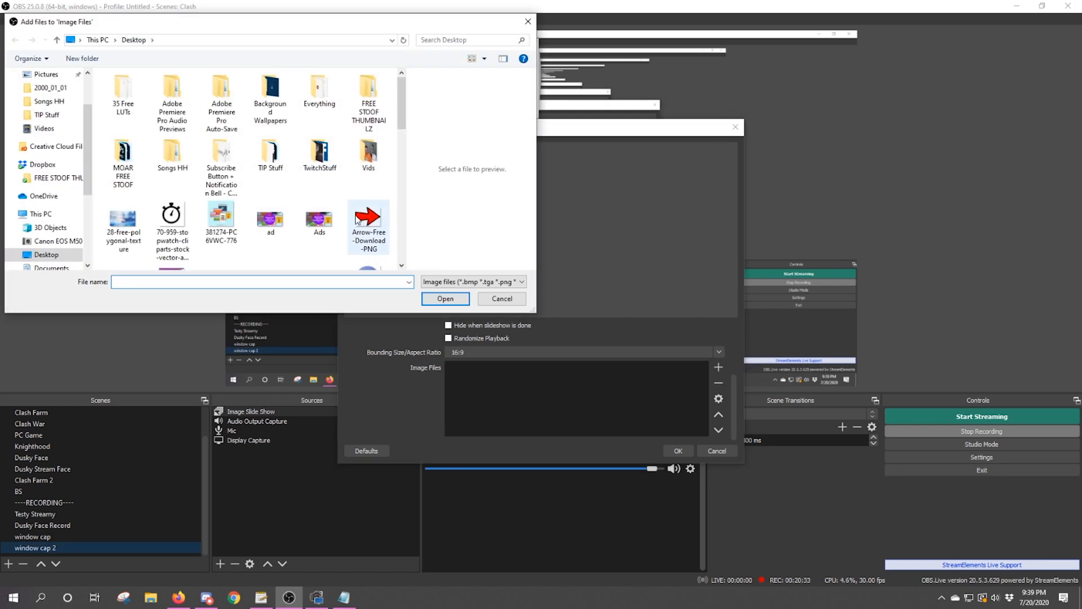
left_click(274, 228)
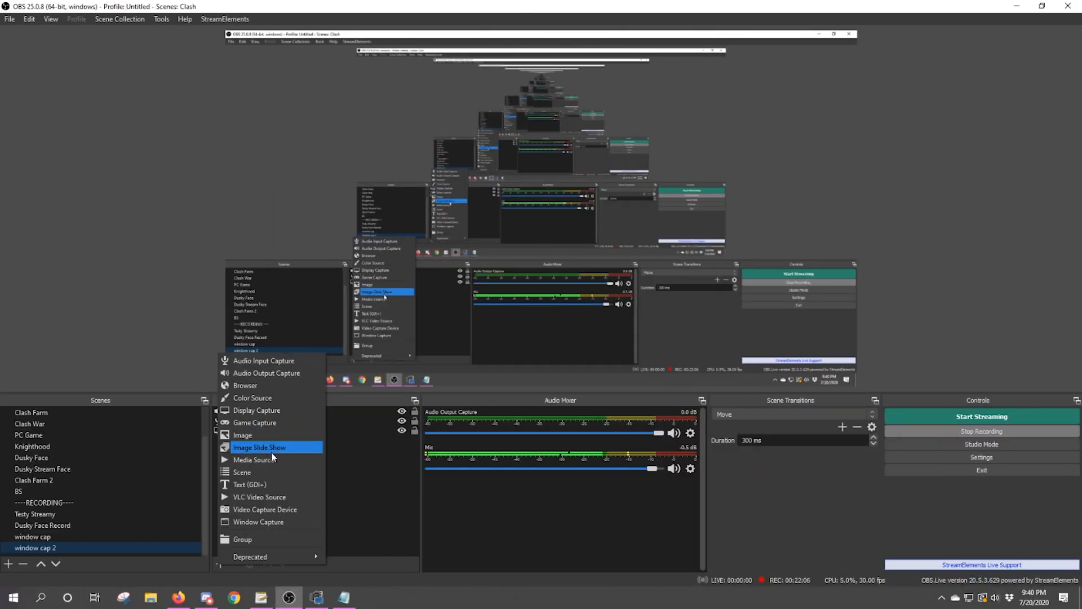
Add a new Media Source that loops the local file Dusky Discord Alert.avi from the Desktop.
left_click(269, 459)
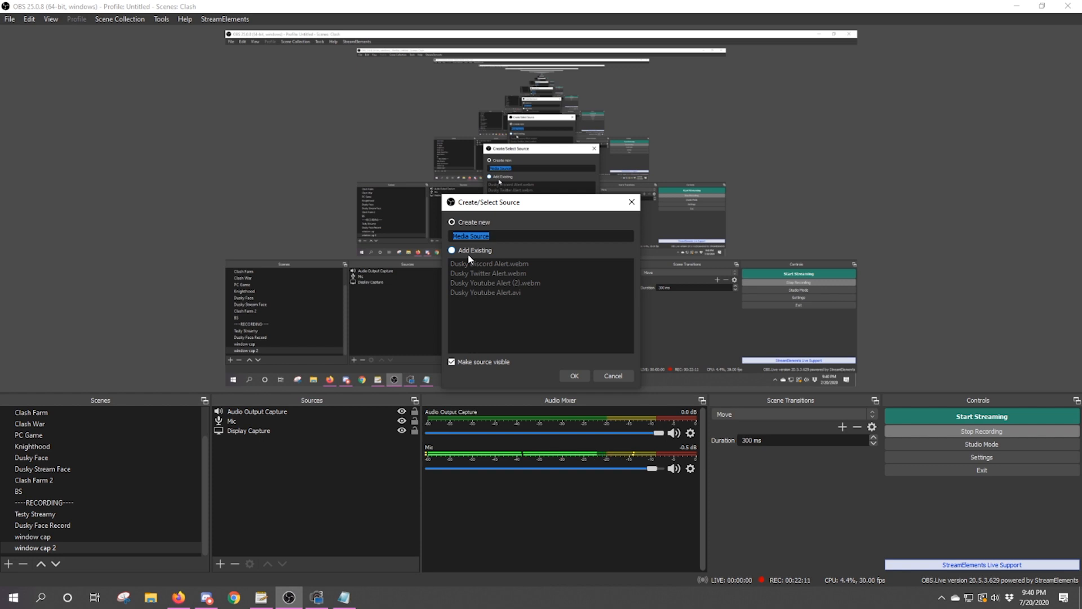
left_click(576, 376)
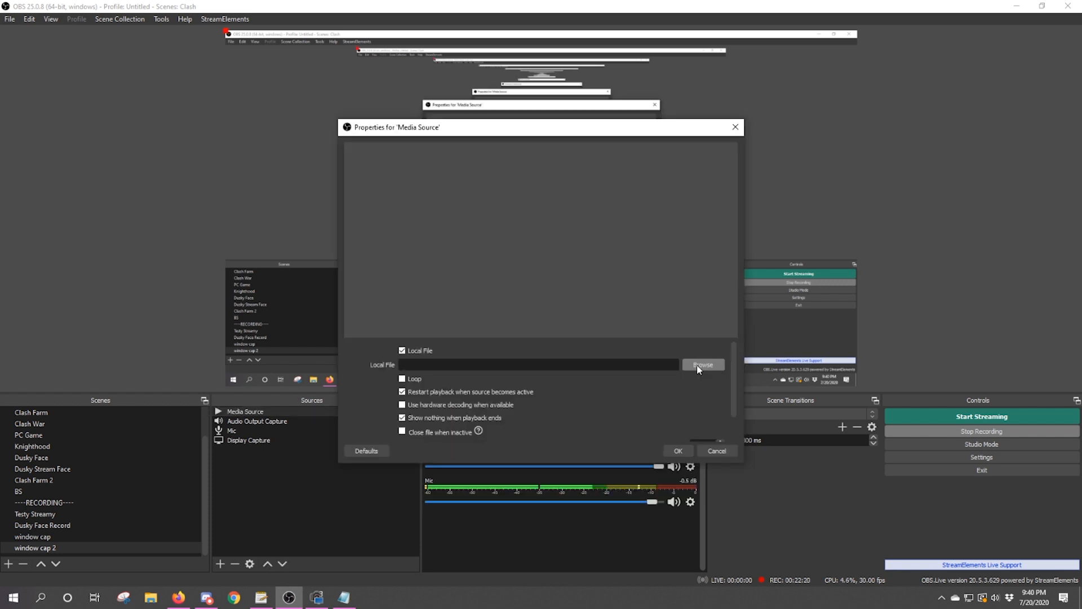
left_click(697, 366)
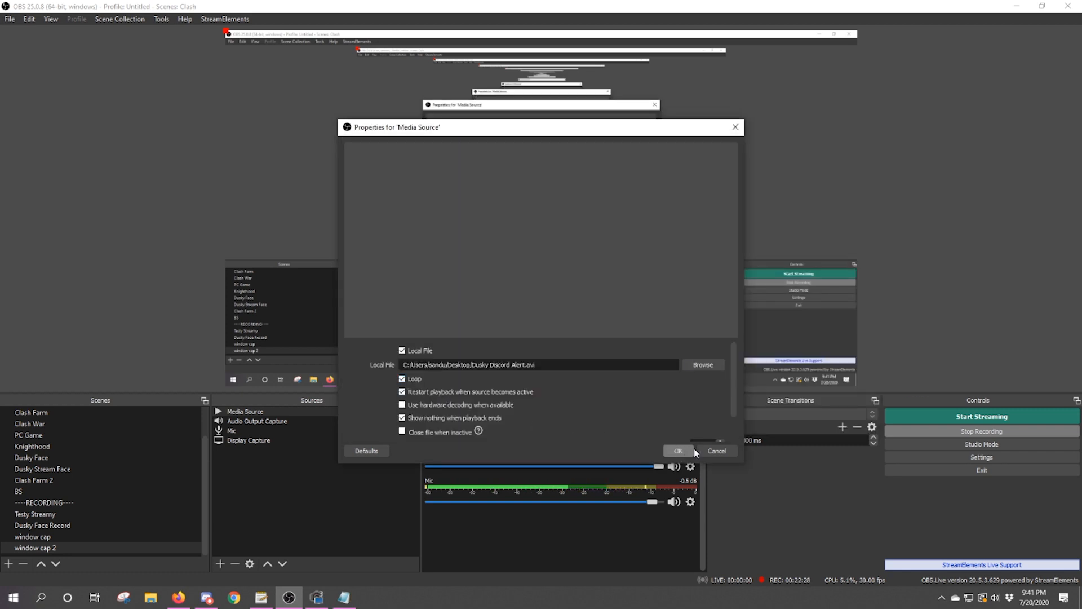
left_click(678, 451)
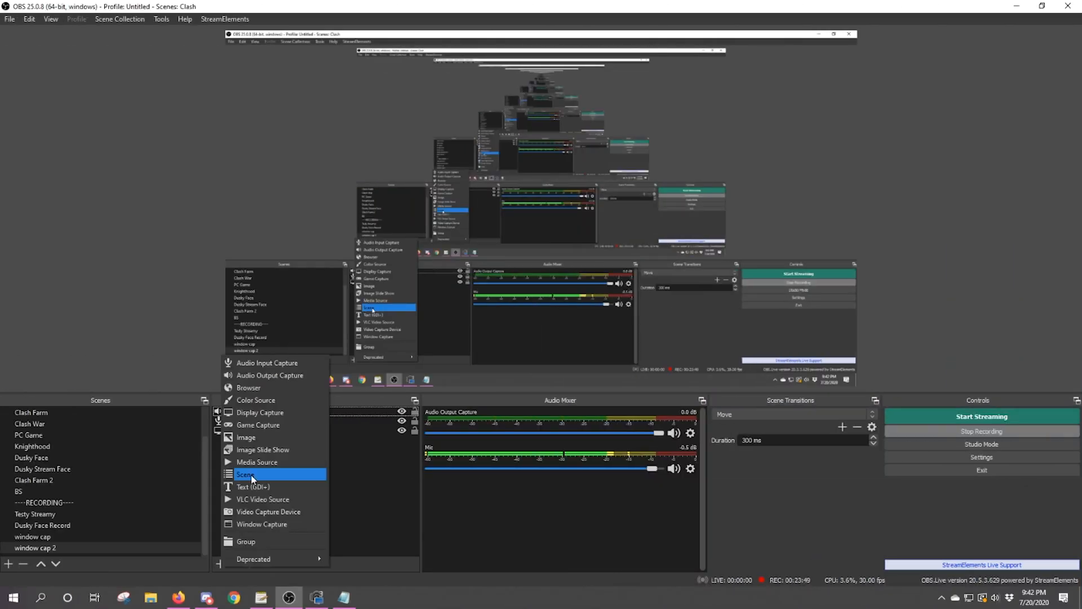
Add the existing "window cap" scene as a Scene source in the current scene.
left_click(252, 475)
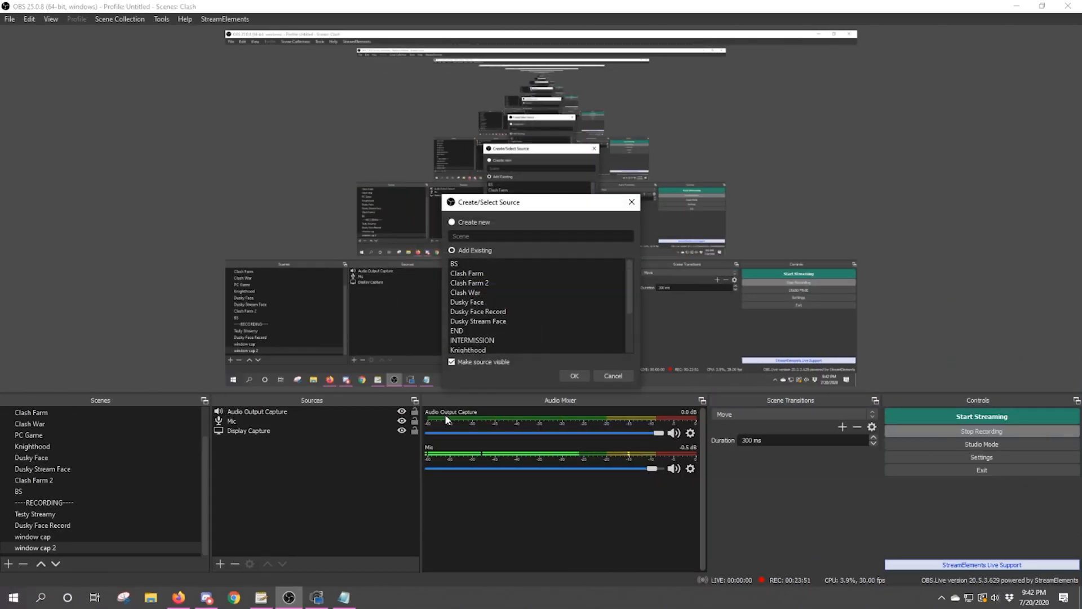
left_click_drag(627, 276, 629, 316)
left_click(482, 341)
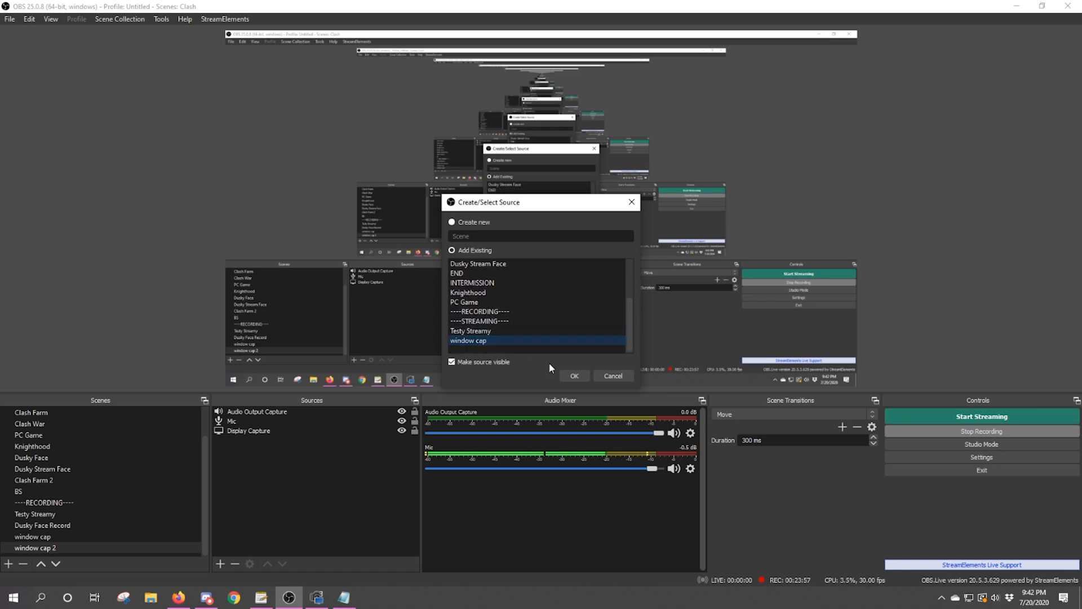
left_click(575, 376)
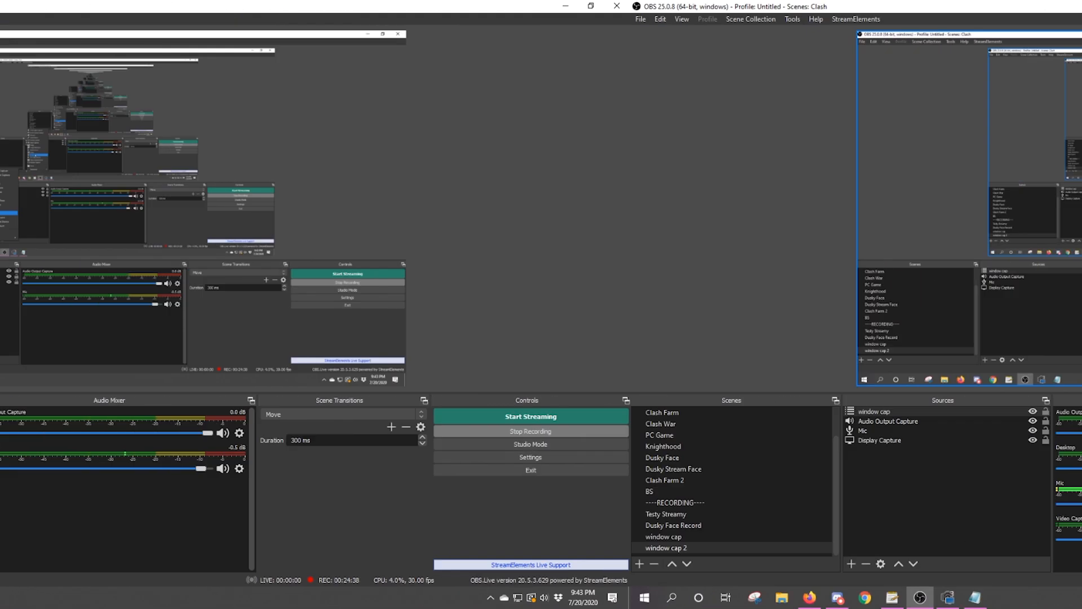
Add a new Text (GDI+) source and browse the available fonts, leaving the font choice unchanged.
left_click(851, 563)
left_click(894, 479)
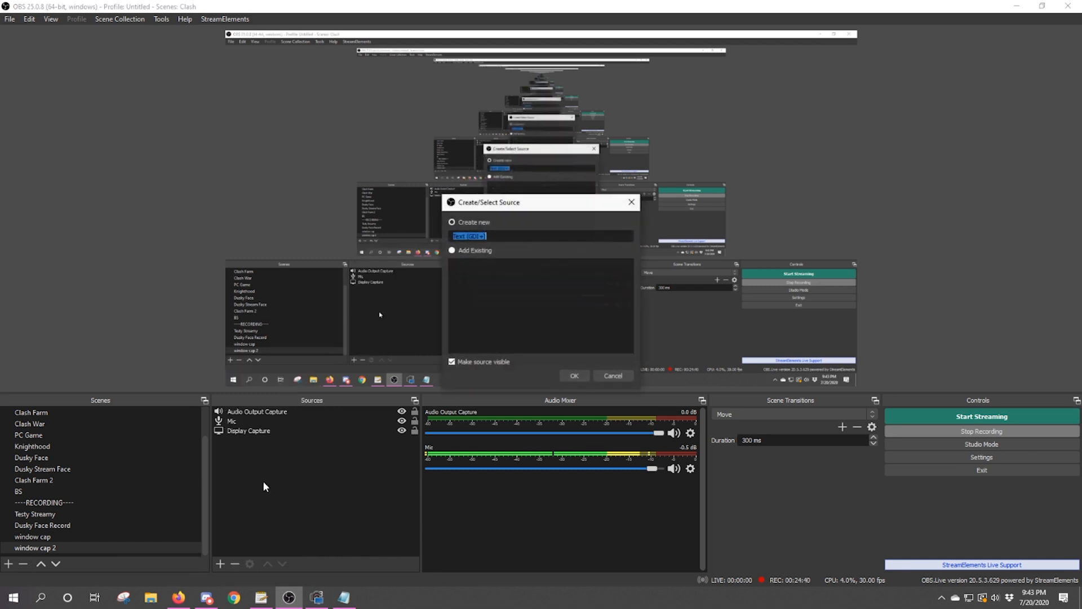
left_click(569, 376)
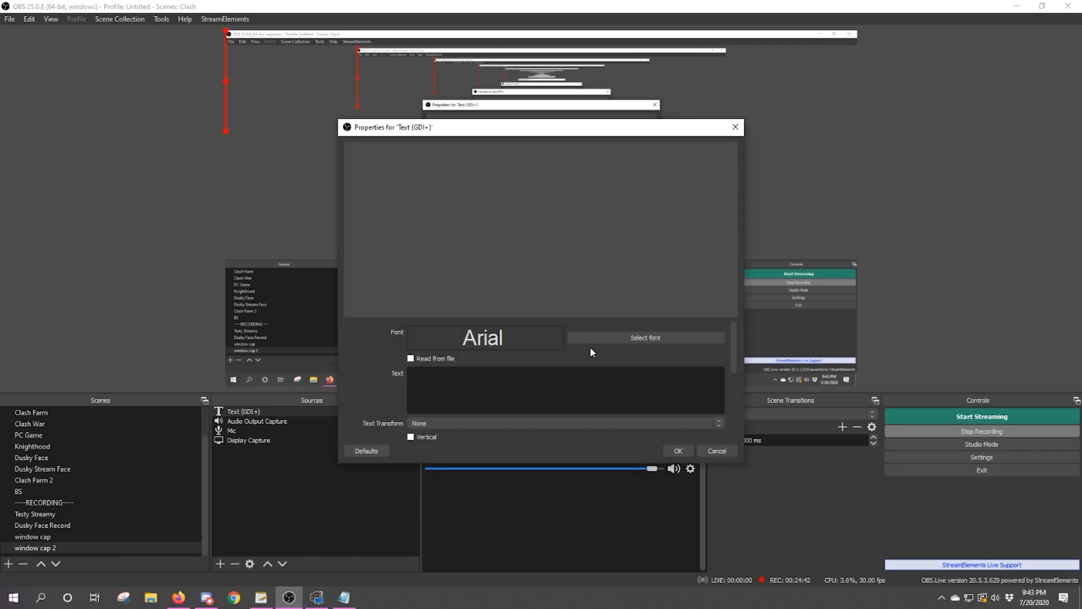
left_click(609, 338)
scroll(485, 265, "down", 10)
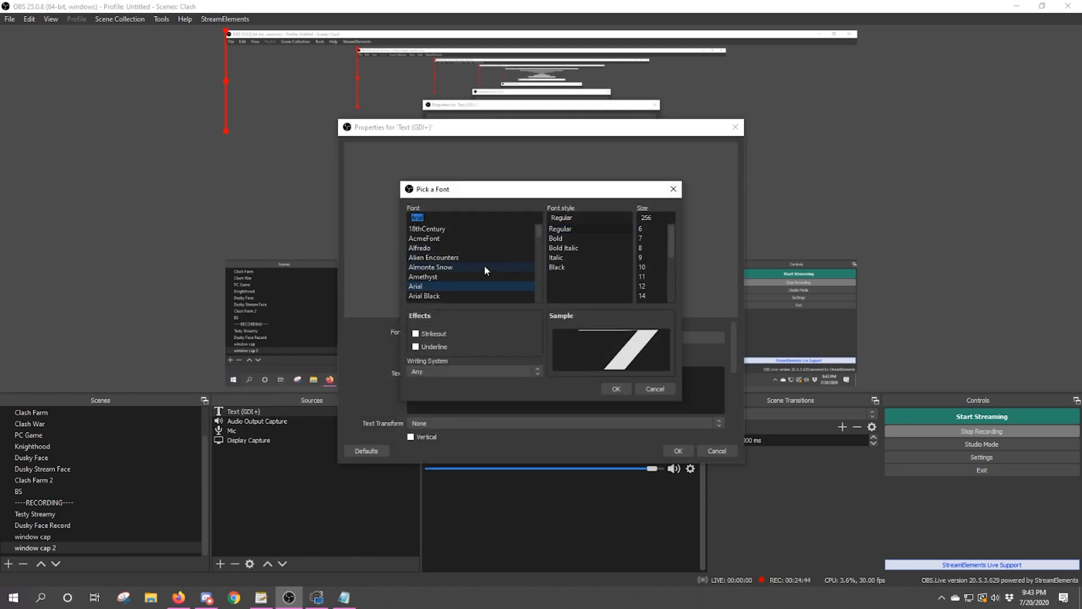
scroll(483, 269, "down", 10)
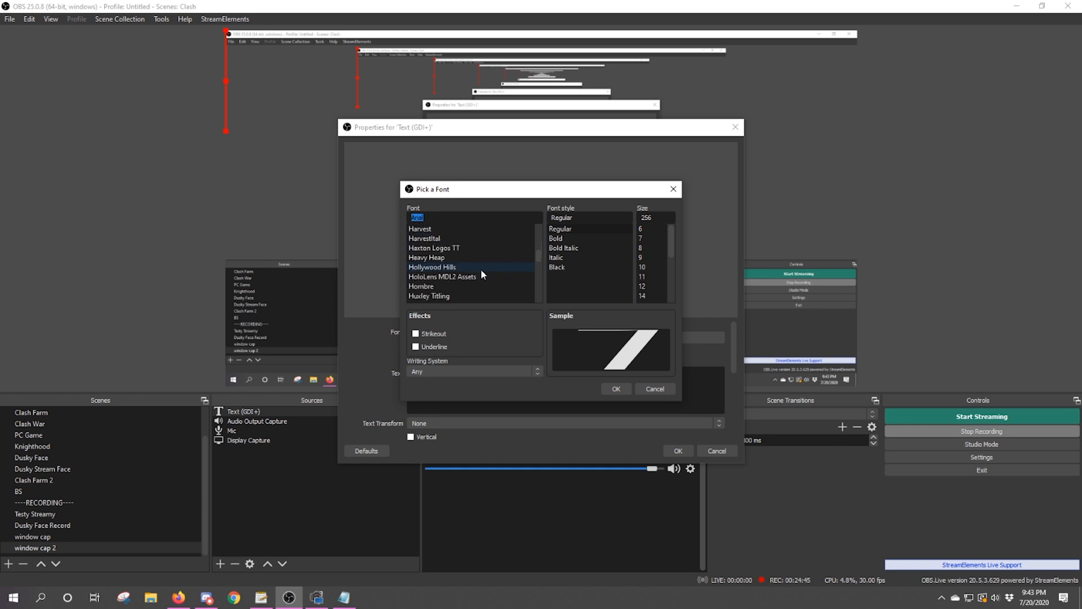
left_click(673, 190)
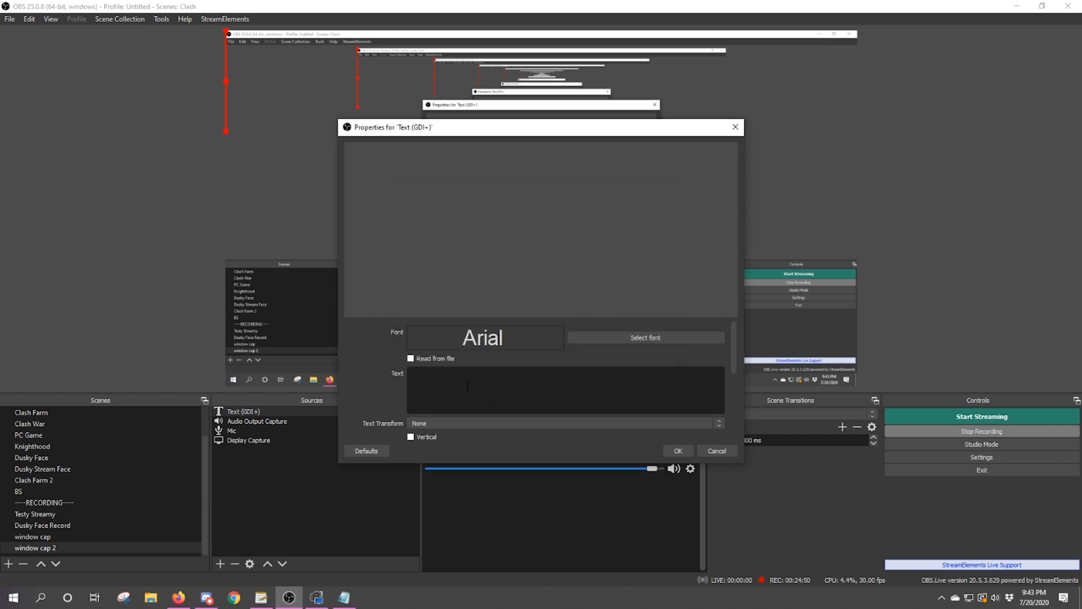
Enter "Test" as the source's text and check the available text transforms, keeping None.
type("Test")
scroll(715, 386, "down", 1)
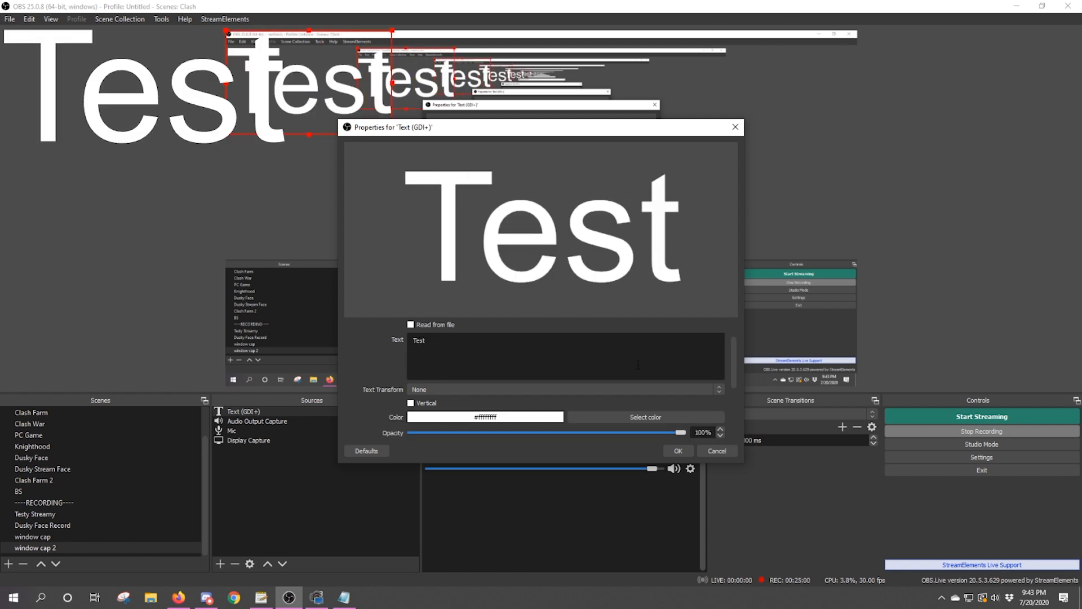
left_click(718, 388)
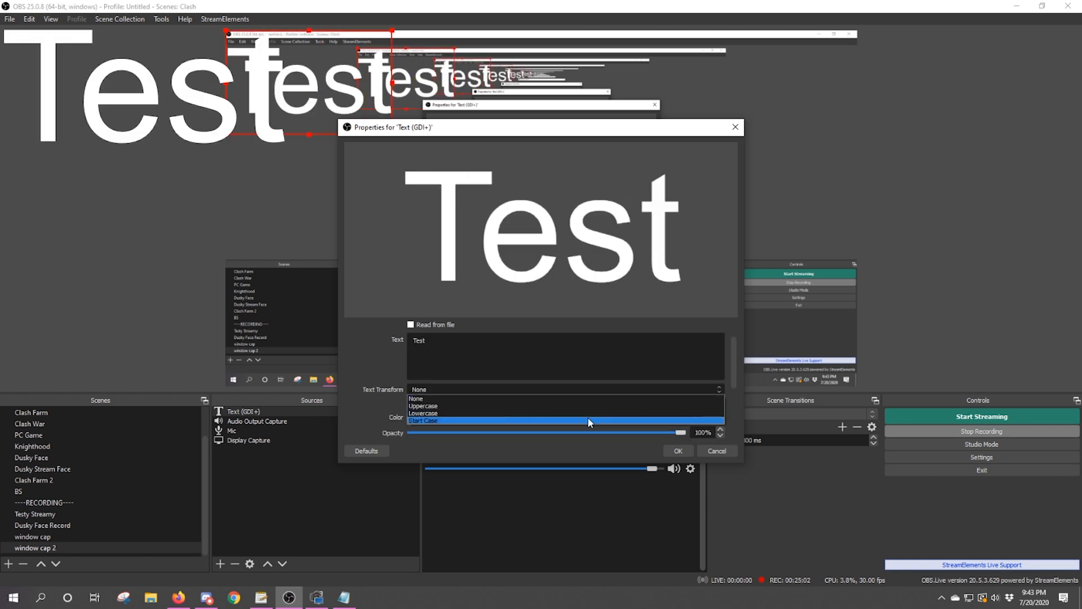
left_click(720, 390)
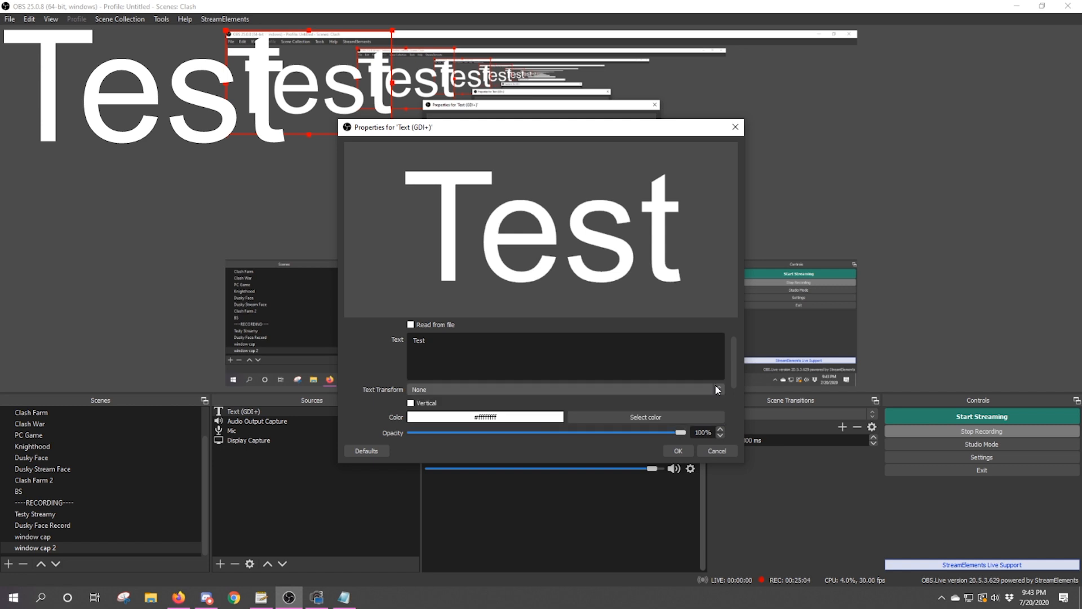
Try the text's Vertical option, review its color, background, alignment and outline settings, and accept the properties.
scroll(618, 347, "down", 1)
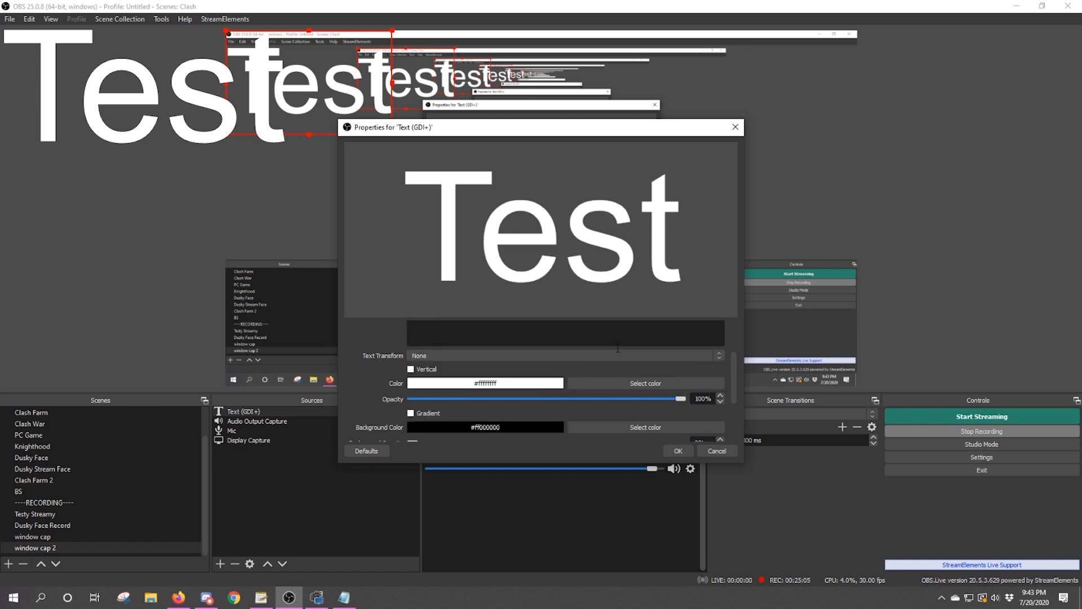
left_click(418, 371)
left_click(419, 373)
scroll(636, 382, "down", 1)
scroll(648, 379, "down", 1)
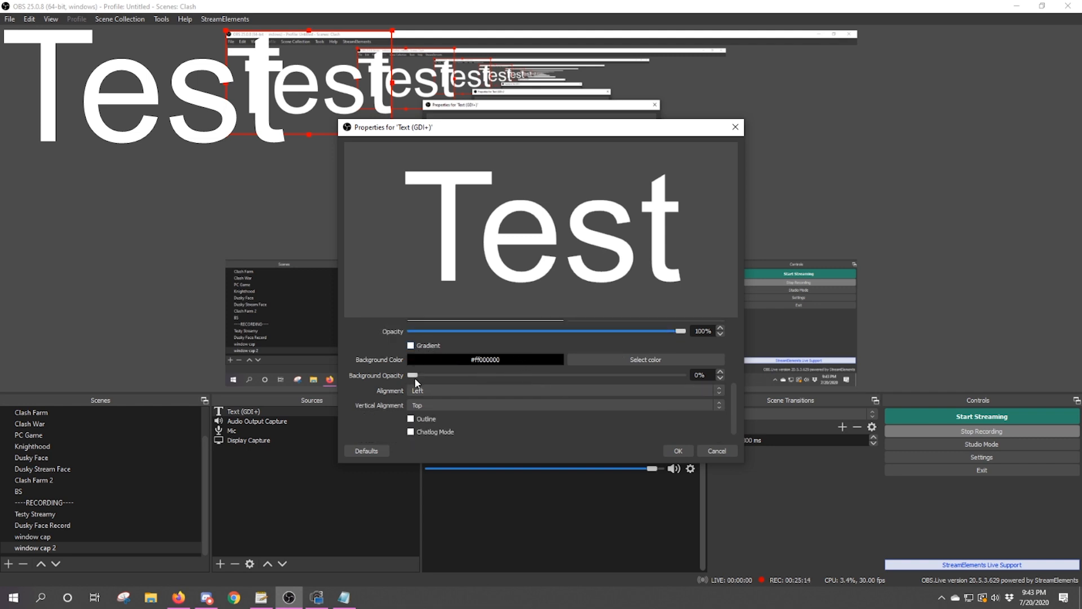
scroll(524, 385, "down", 1)
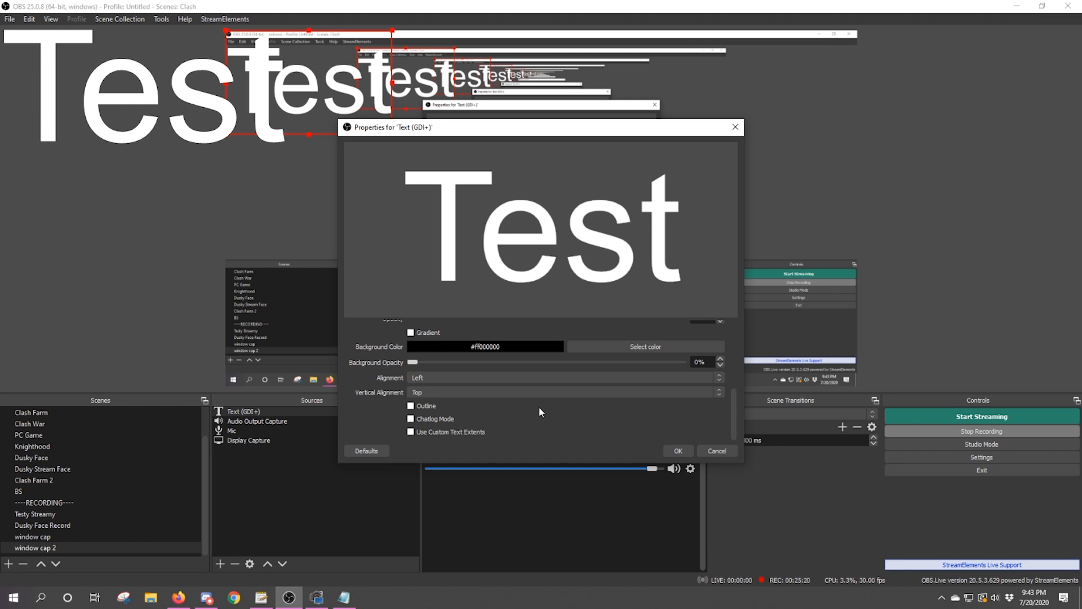
left_click_drag(736, 422, 740, 341)
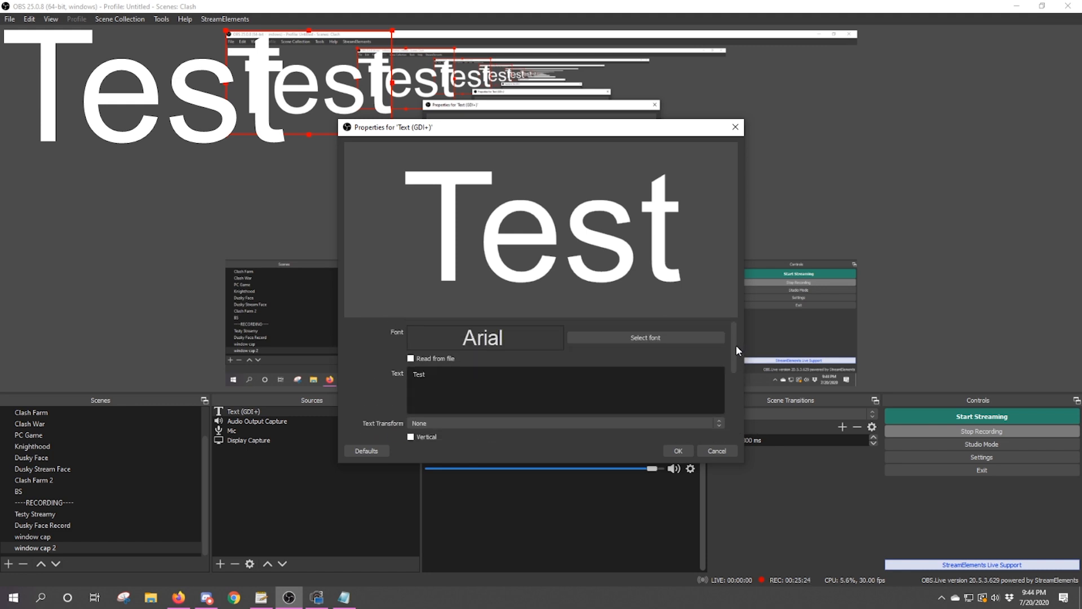
left_click(678, 446)
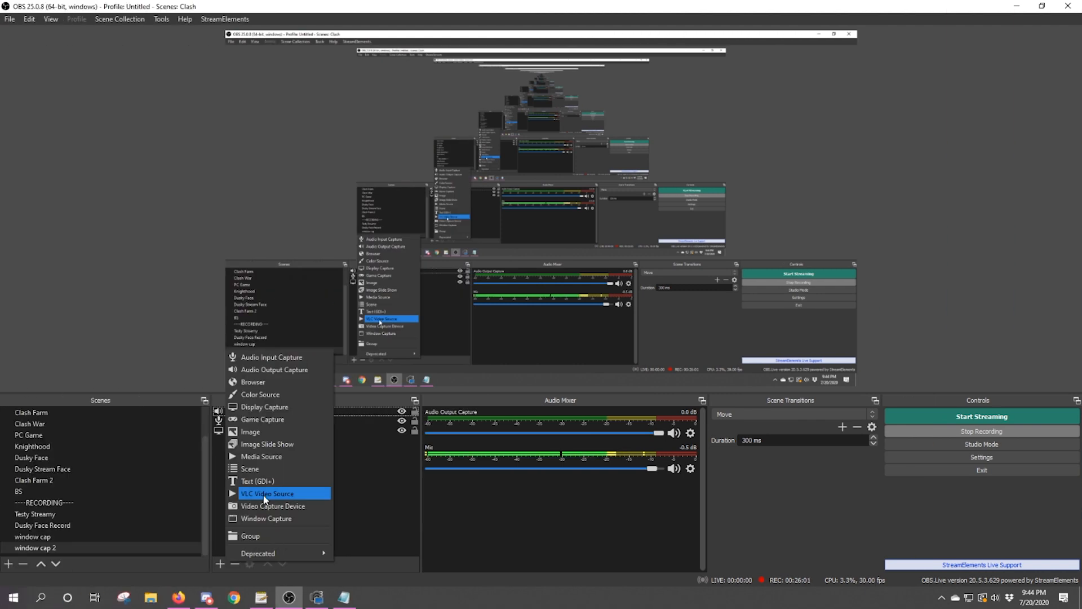
Create a new VLC Video Source and add the Dusky Discord Alert video from the Desktop to its playlist.
left_click(265, 494)
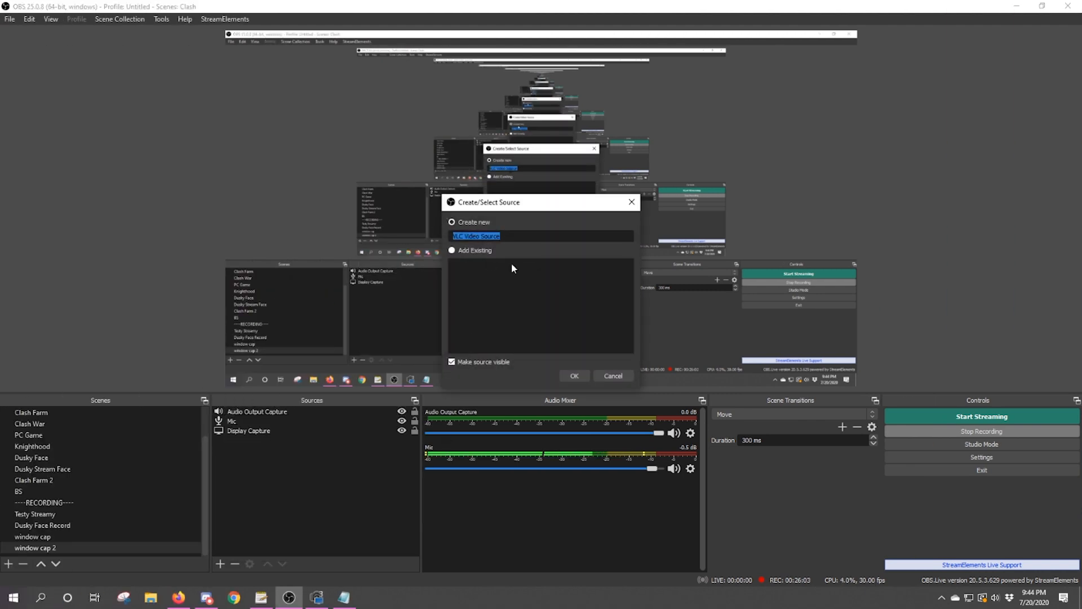
left_click(574, 377)
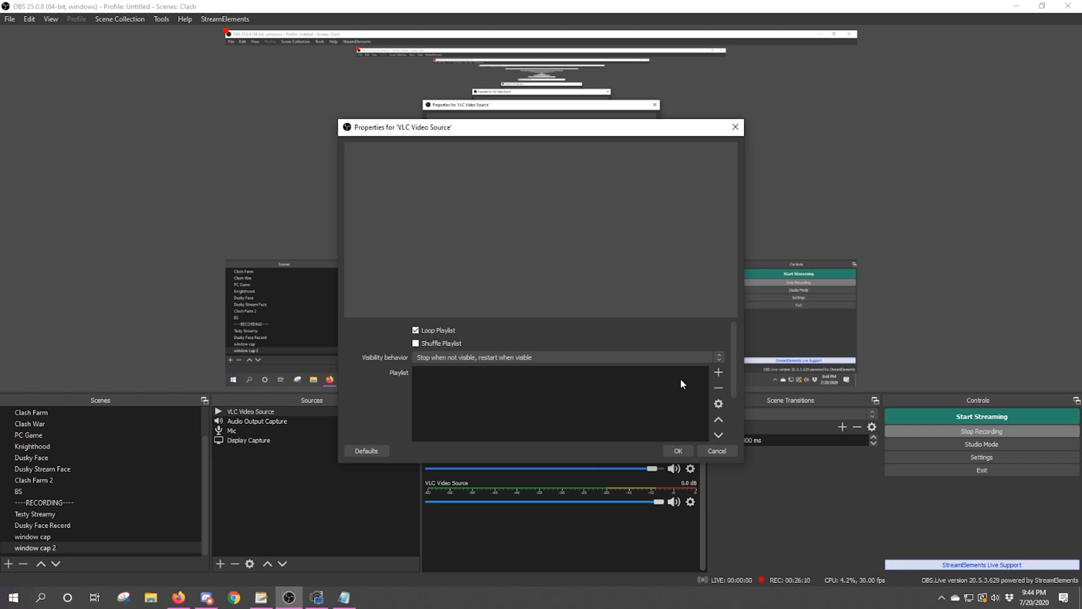
left_click(719, 373)
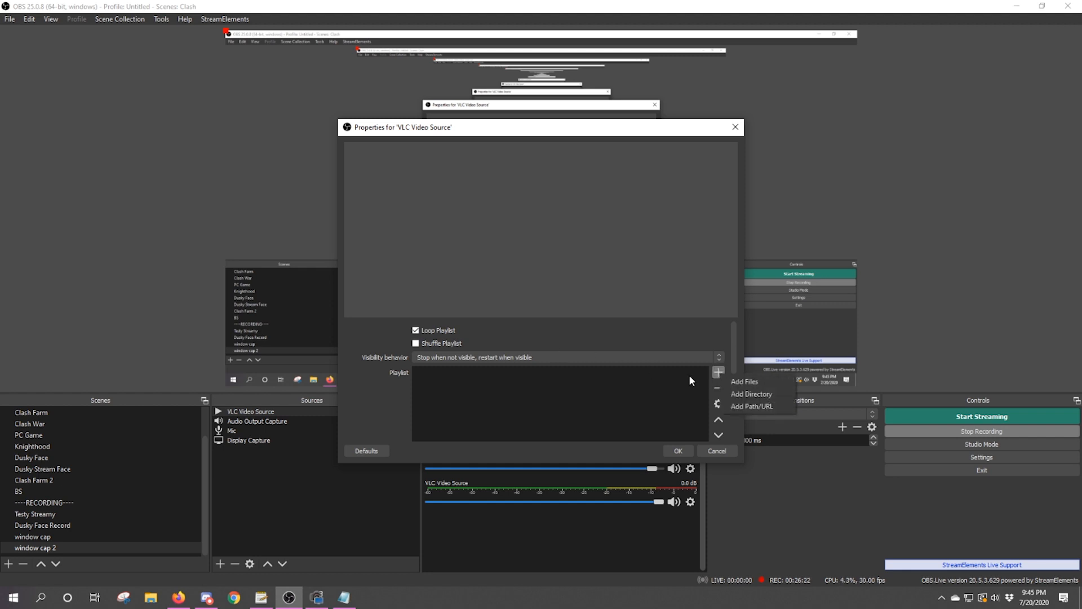
left_click(743, 381)
left_click(121, 102)
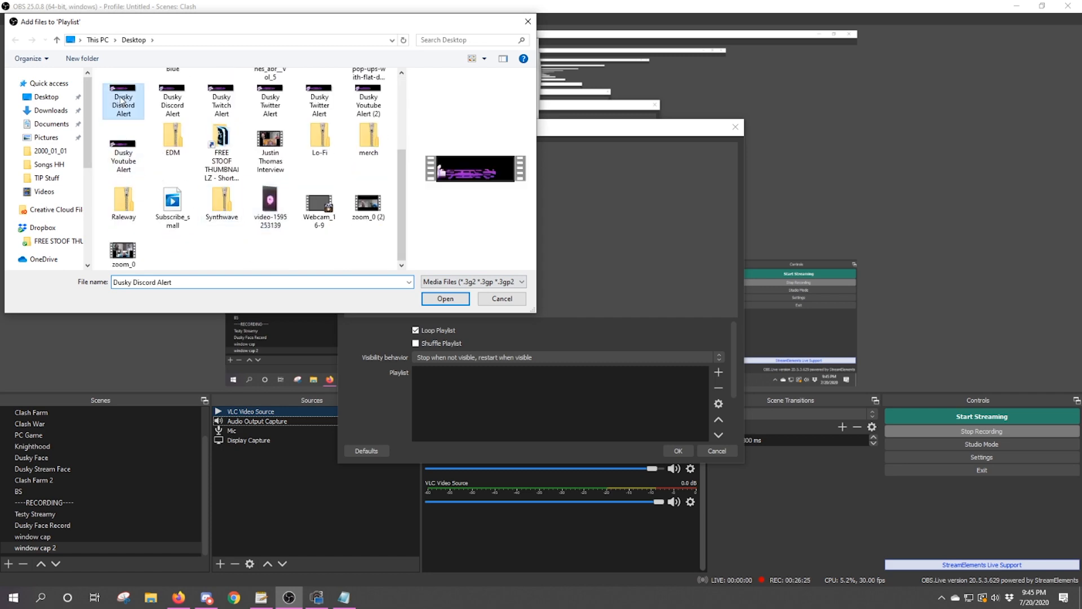
left_click(437, 294)
Add the Dusky Twitch Alert video as another file in the VLC source's playlist.
left_click(719, 374)
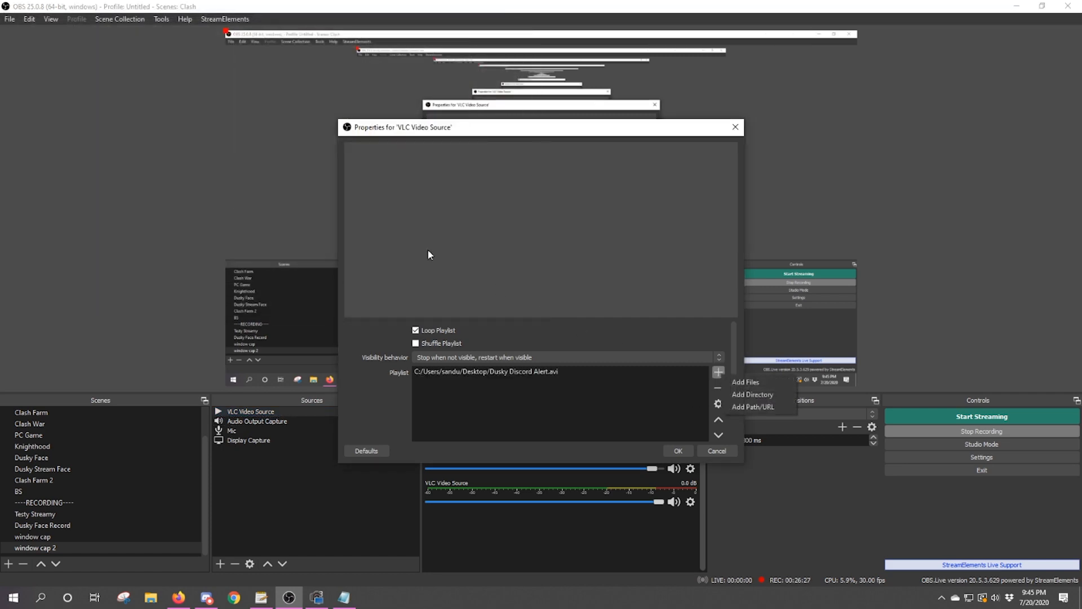
left_click(743, 381)
left_click(169, 182)
left_click(222, 186)
left_click(446, 299)
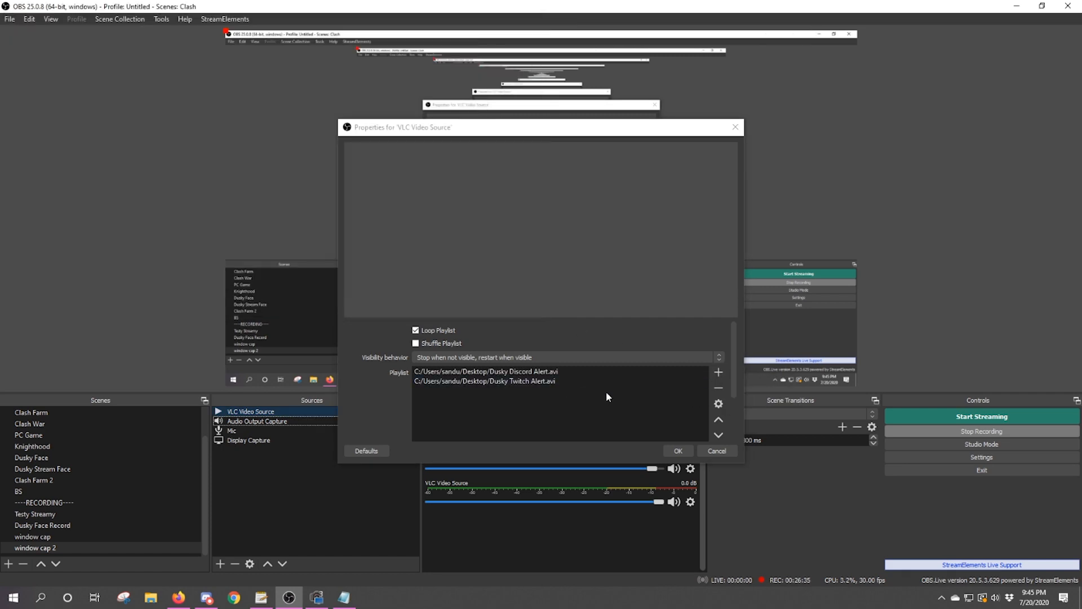
Enable Shuffle Playlist for the VLC source, accept its properties, and move the video lower in the preview canvas.
left_click(416, 343)
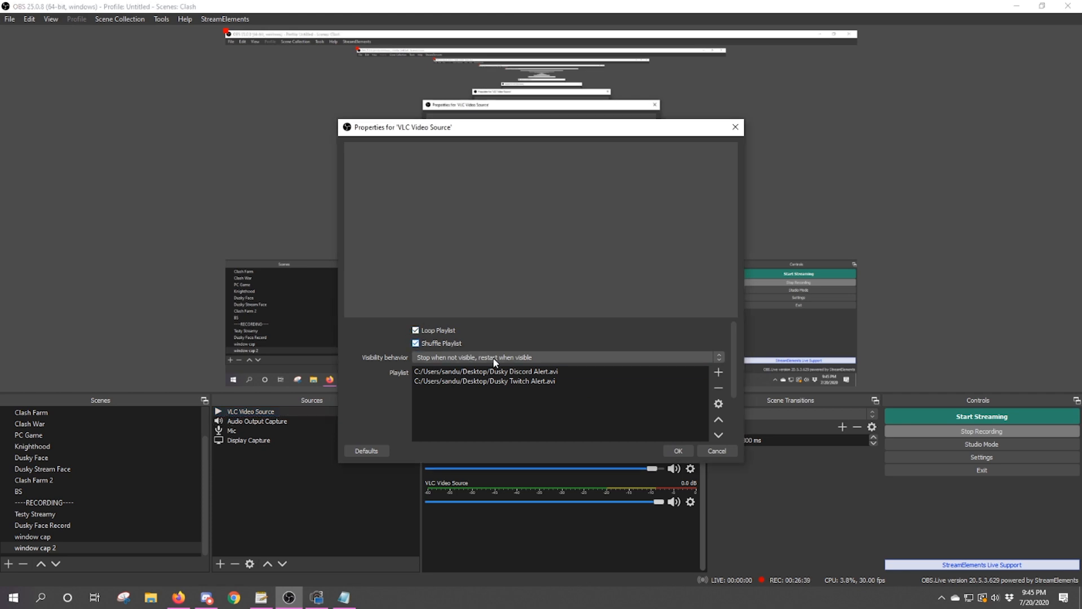
scroll(733, 348, "down", 3)
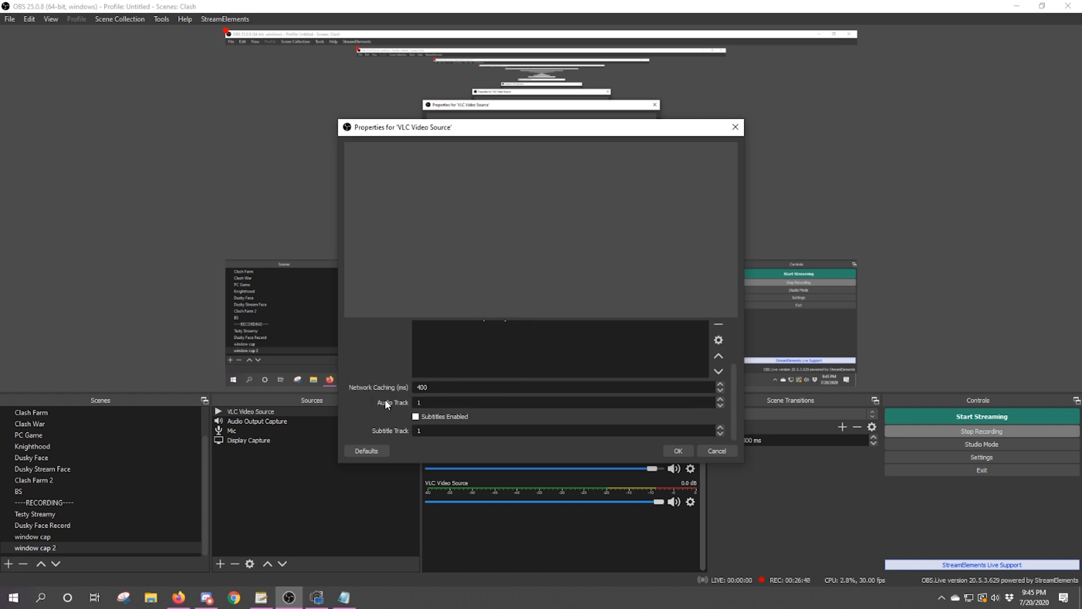
left_click_drag(732, 404, 732, 360)
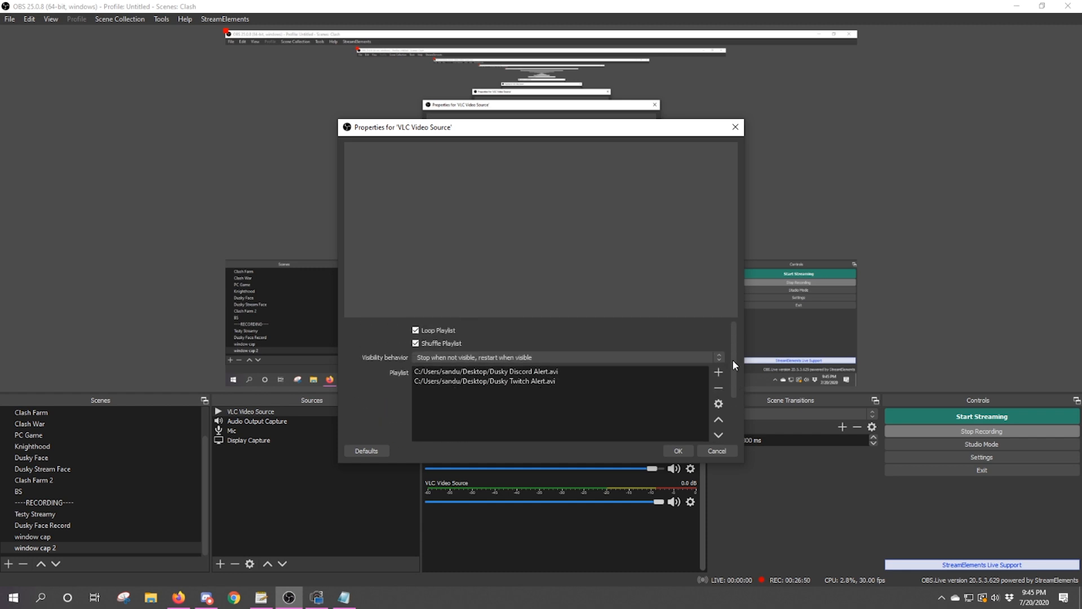
left_click(679, 452)
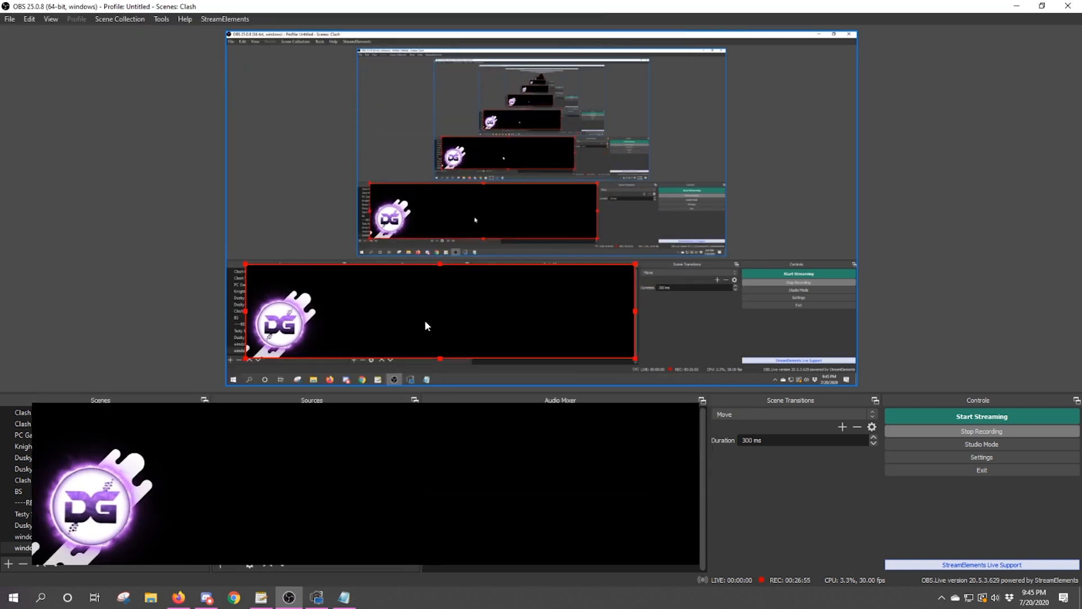
left_click_drag(425, 322, 411, 345)
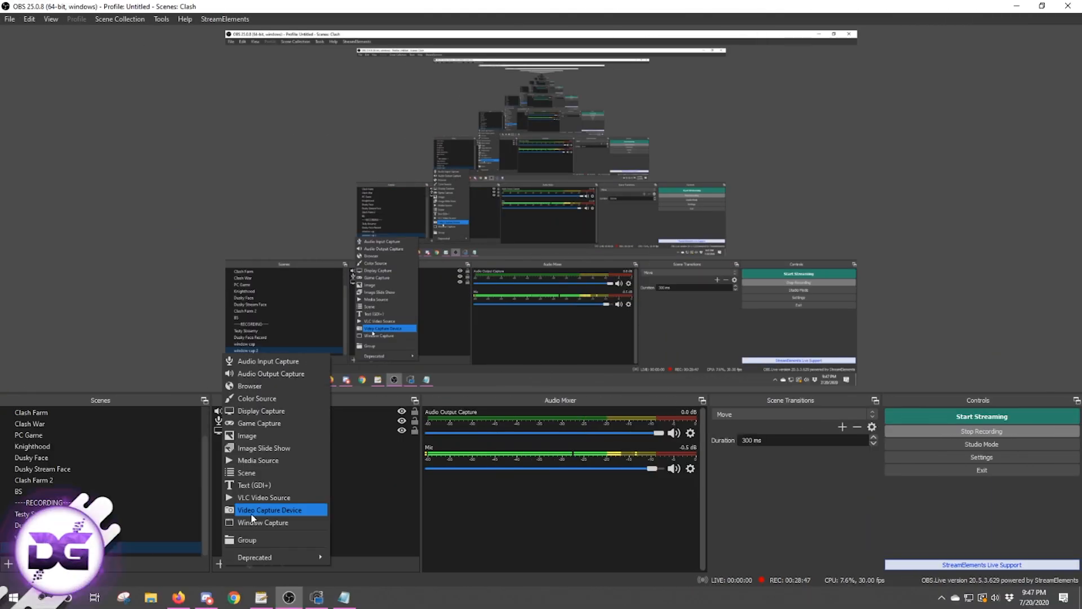
Add a new Video Capture Device source using the Logitech HD Webcam C615 and open the webcam's video configuration.
left_click(251, 511)
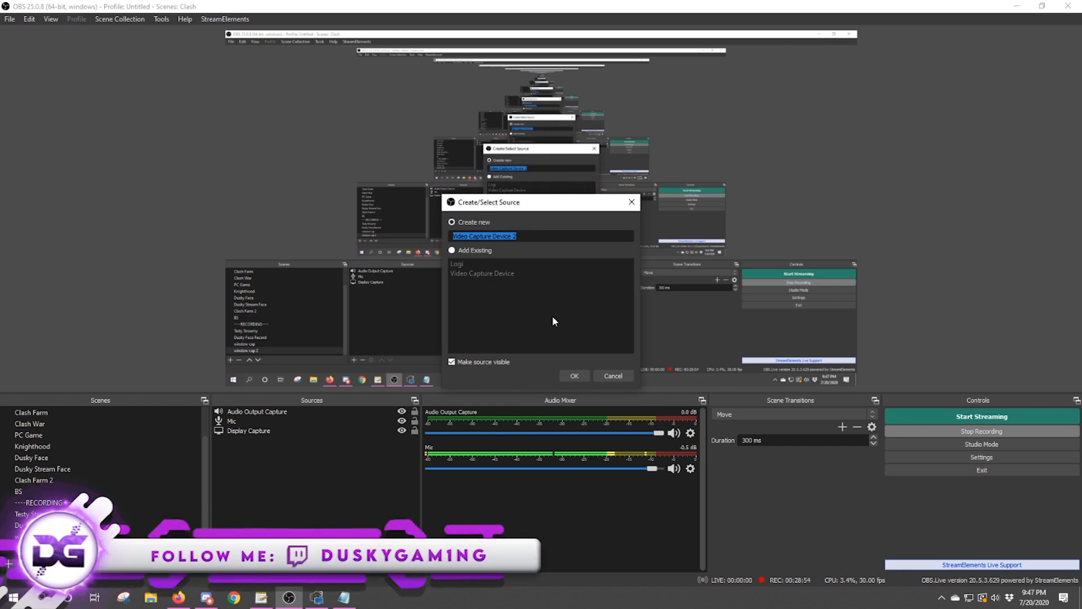
left_click(452, 221)
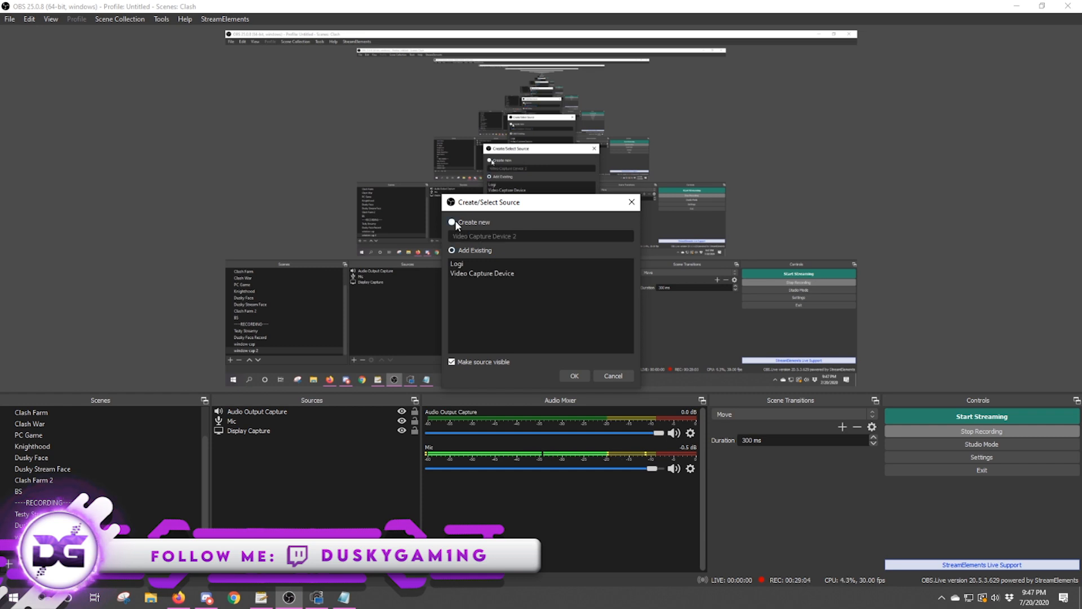
left_click(577, 375)
left_click(600, 276)
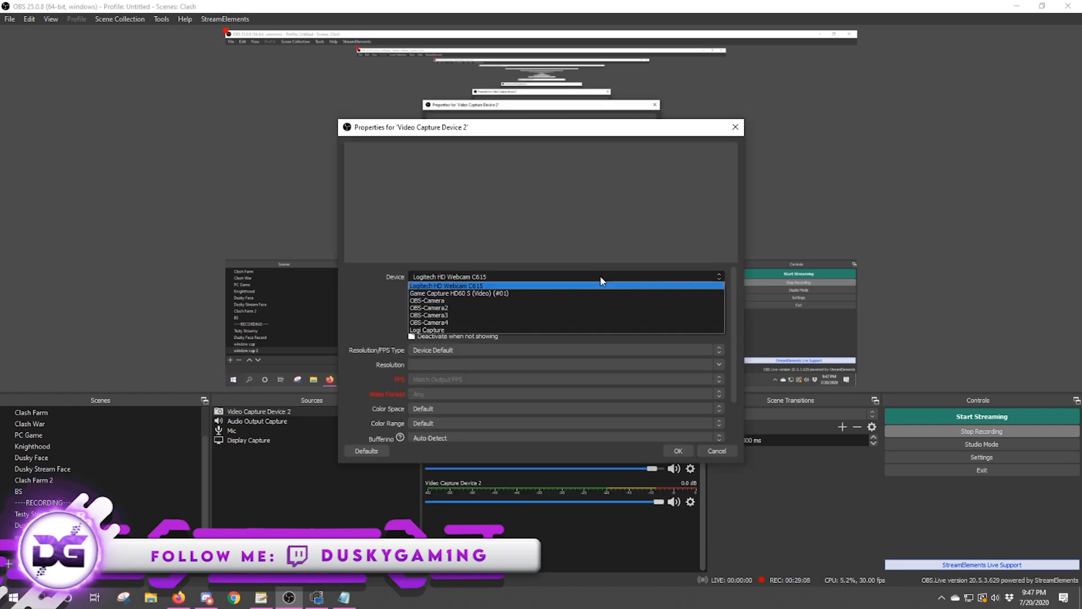
left_click(478, 284)
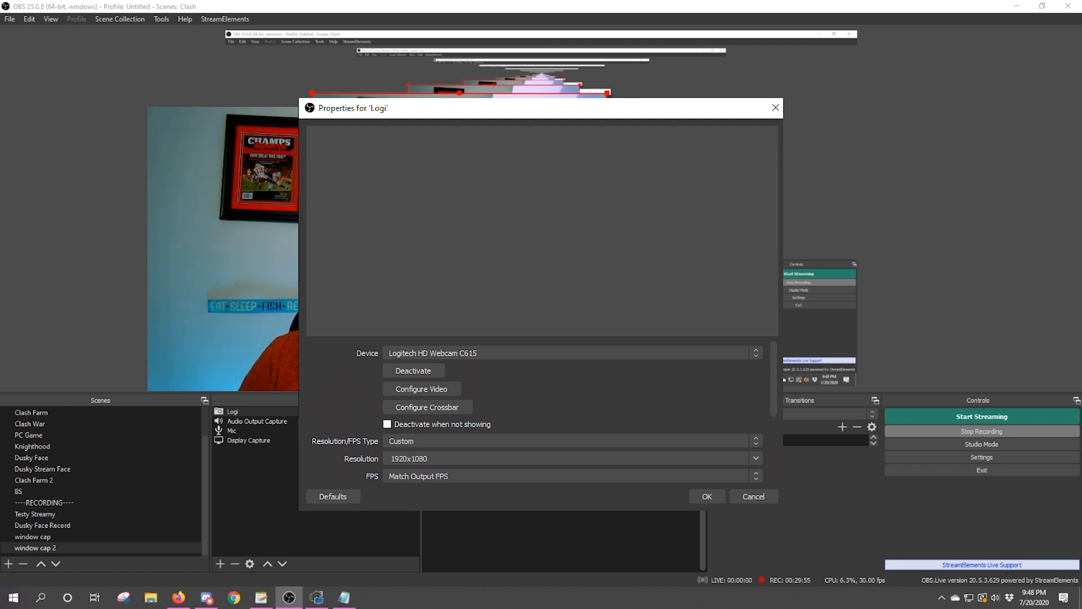
left_click(422, 389)
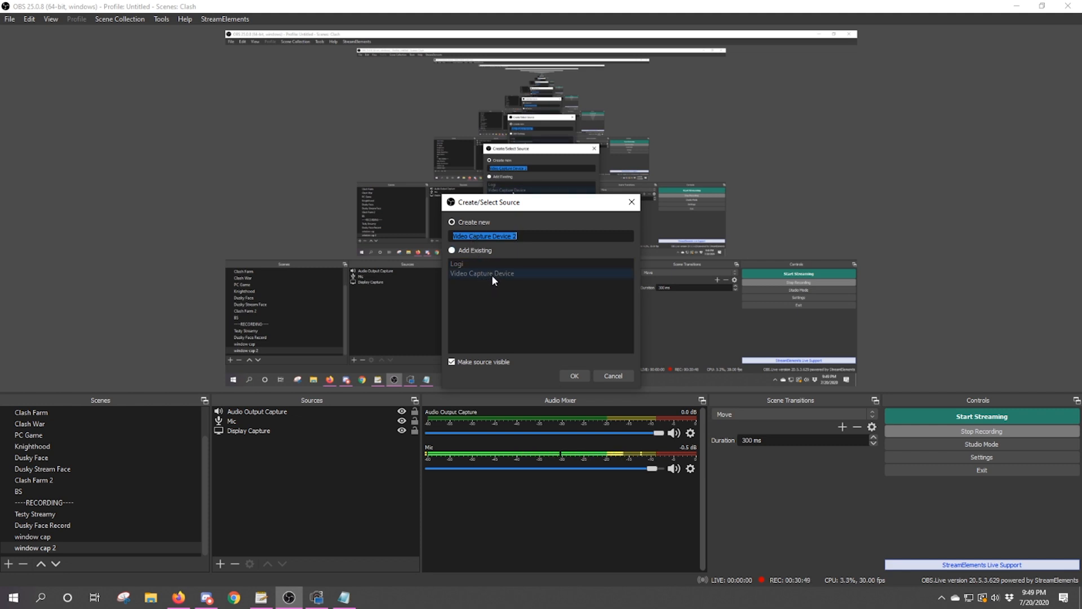
left_click(476, 273)
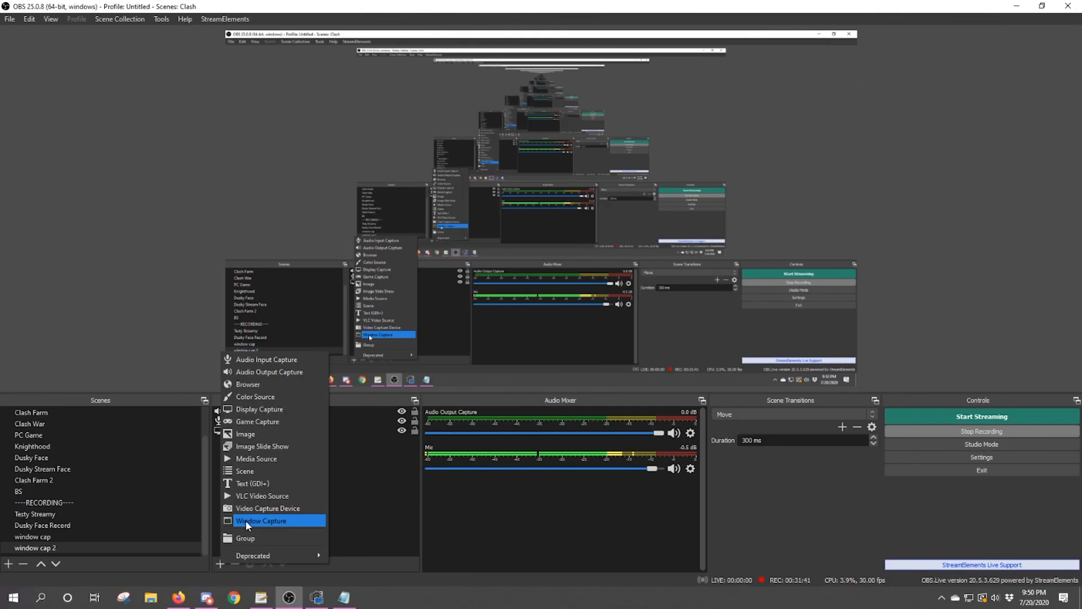
Add a new Window Capture source to the current scene with the default name.
left_click(245, 520)
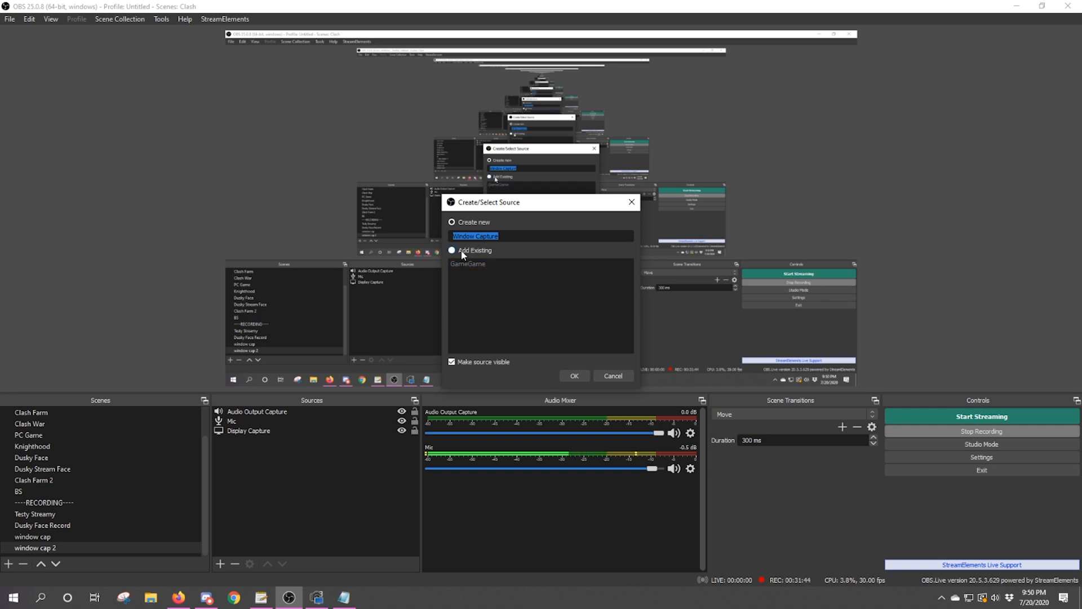
left_click(572, 376)
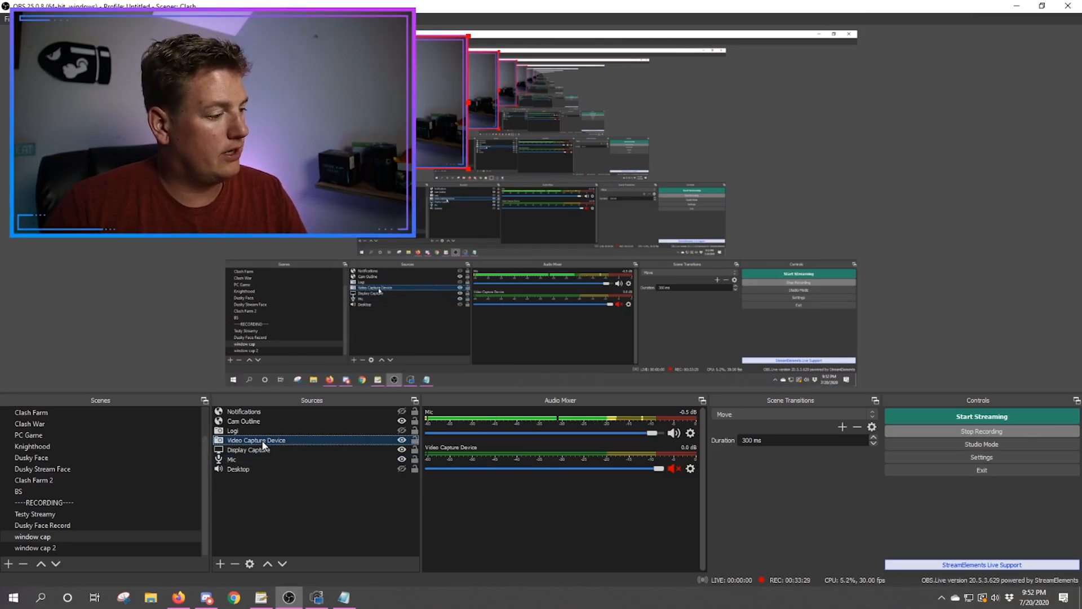
Move the Video Capture Device source below Display Capture in the layer order, and return it above Display Capture.
left_click_drag(262, 440, 263, 457)
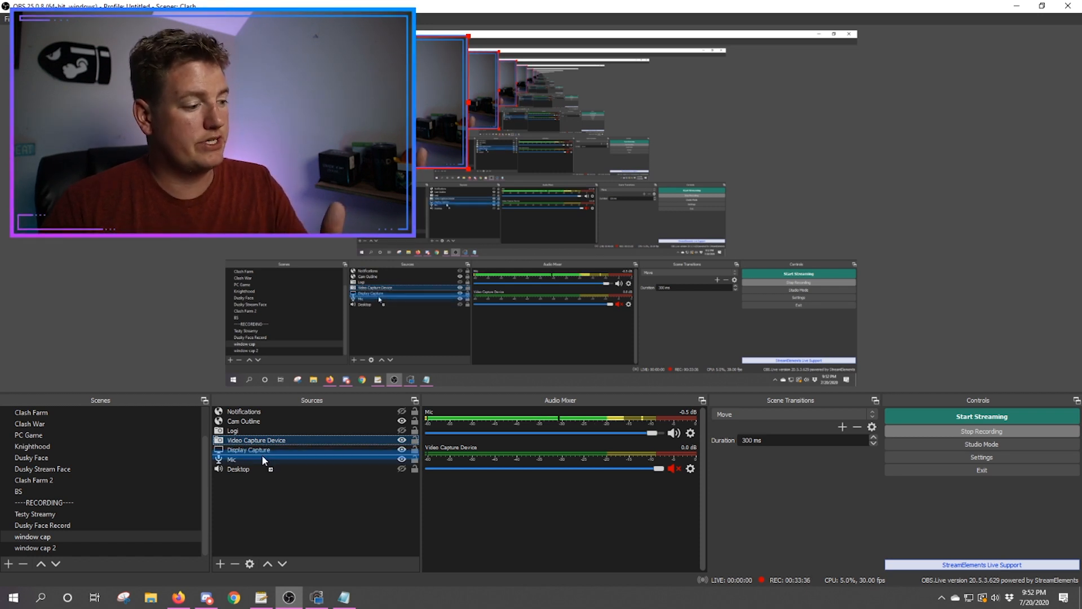
left_click_drag(262, 455, 261, 455)
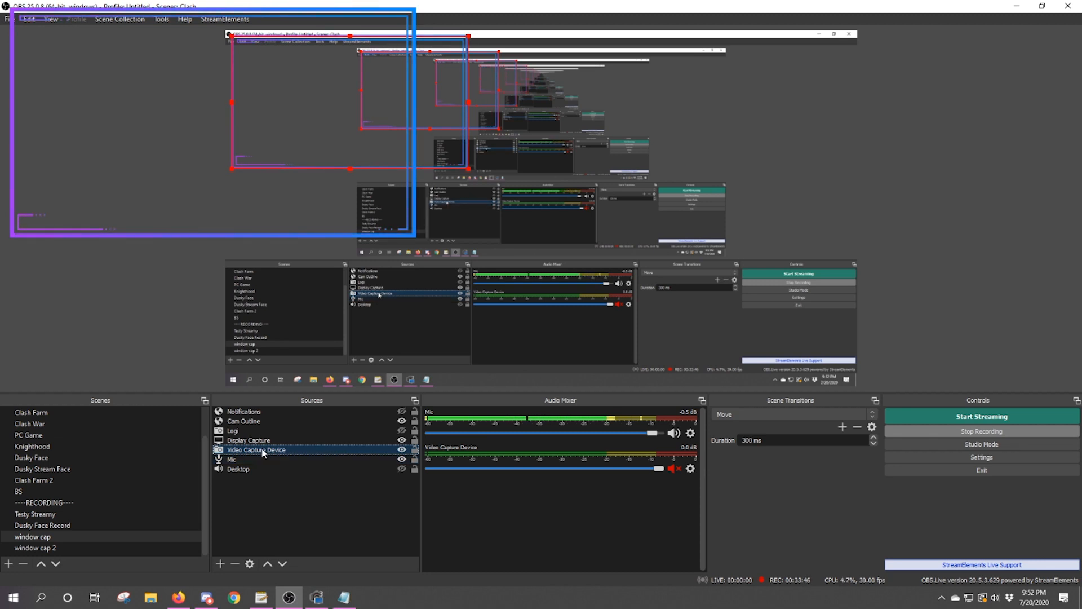
left_click(261, 441, "ctrl")
left_click_drag(260, 440, 260, 440)
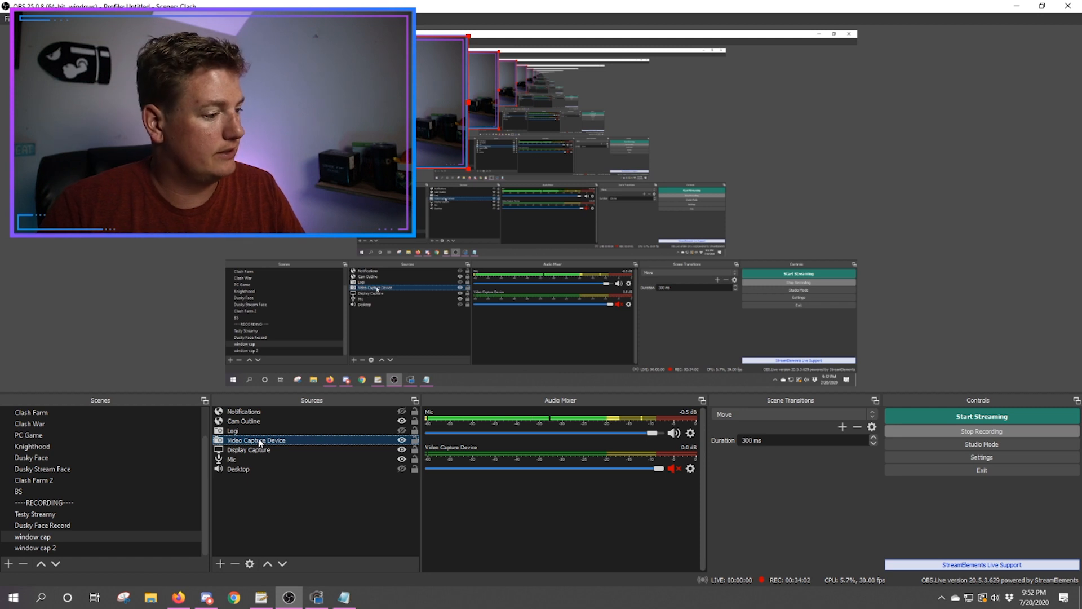
Start removing the Video Capture Device source from the "window cap" scene and decline the removal.
left_click(235, 563)
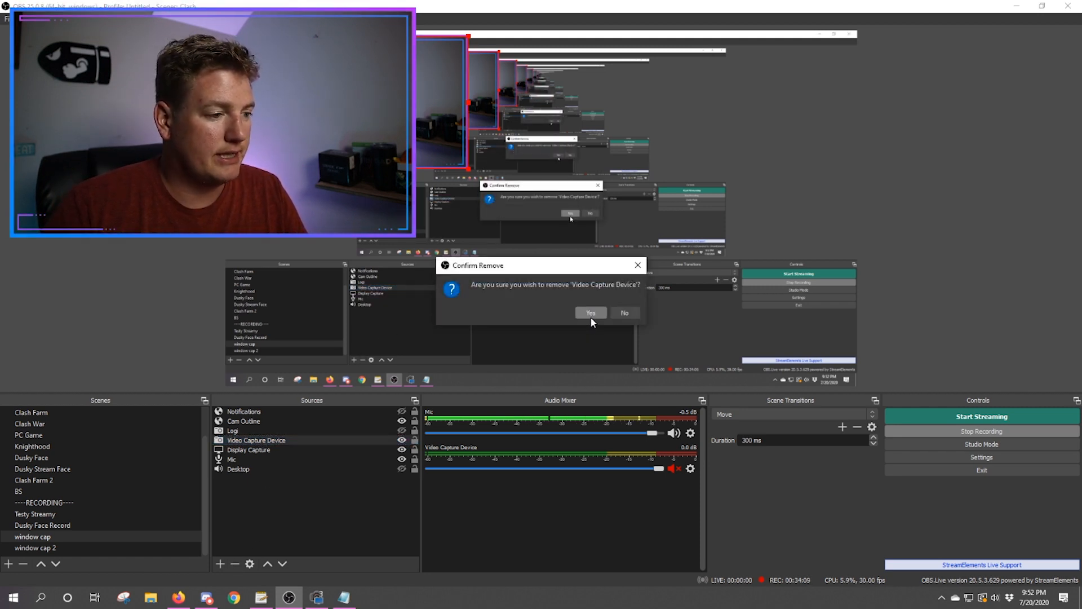
left_click(623, 312)
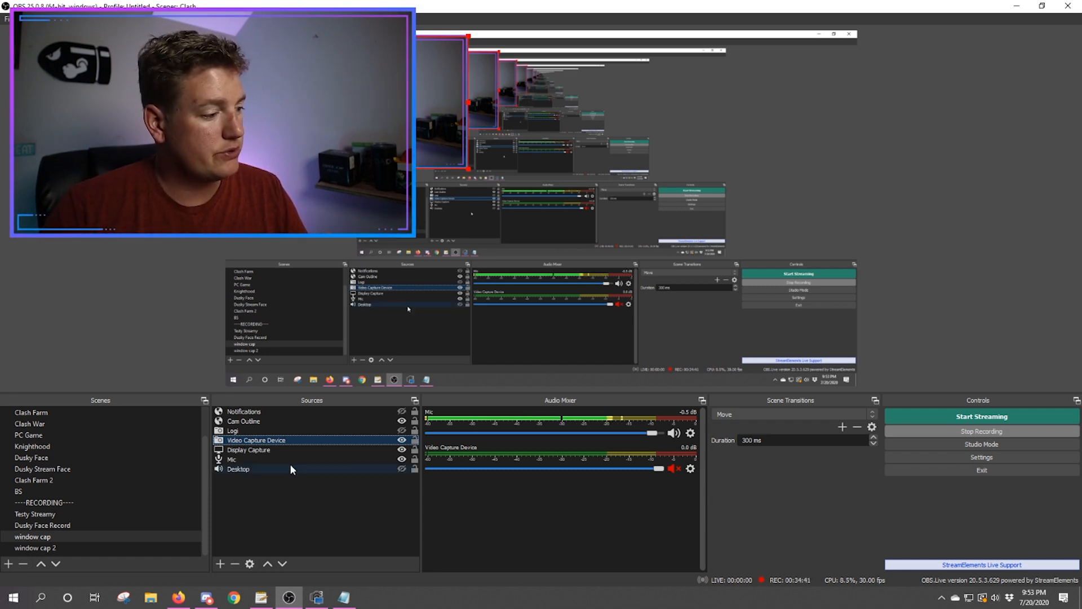
Open the Video Capture Device source's properties and review its device, resolution, video format and audio output settings.
right_click(246, 439)
left_click(289, 430)
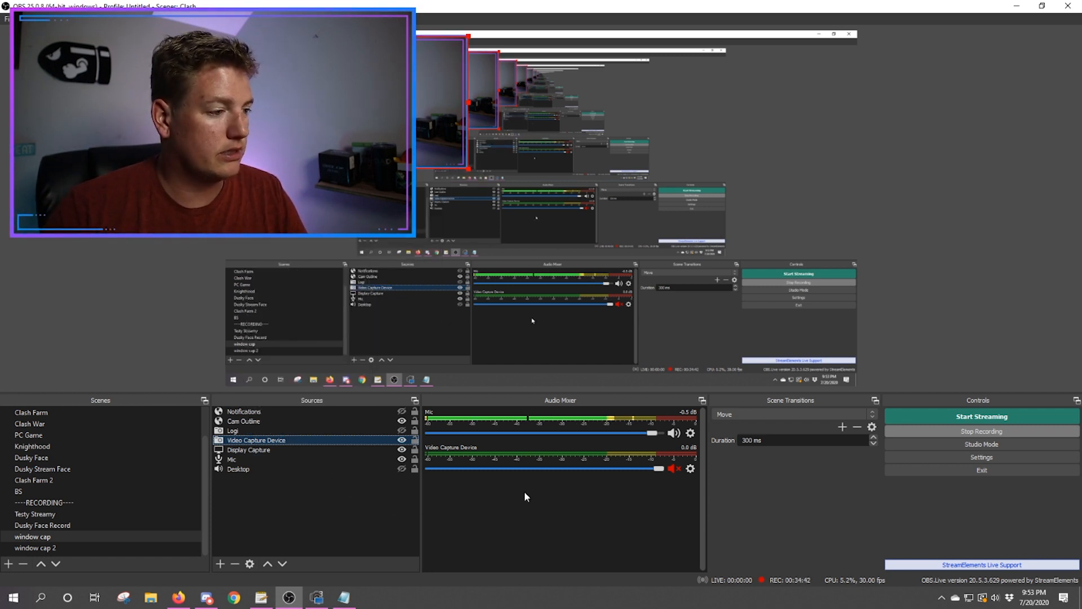
scroll(559, 349, "down", 5)
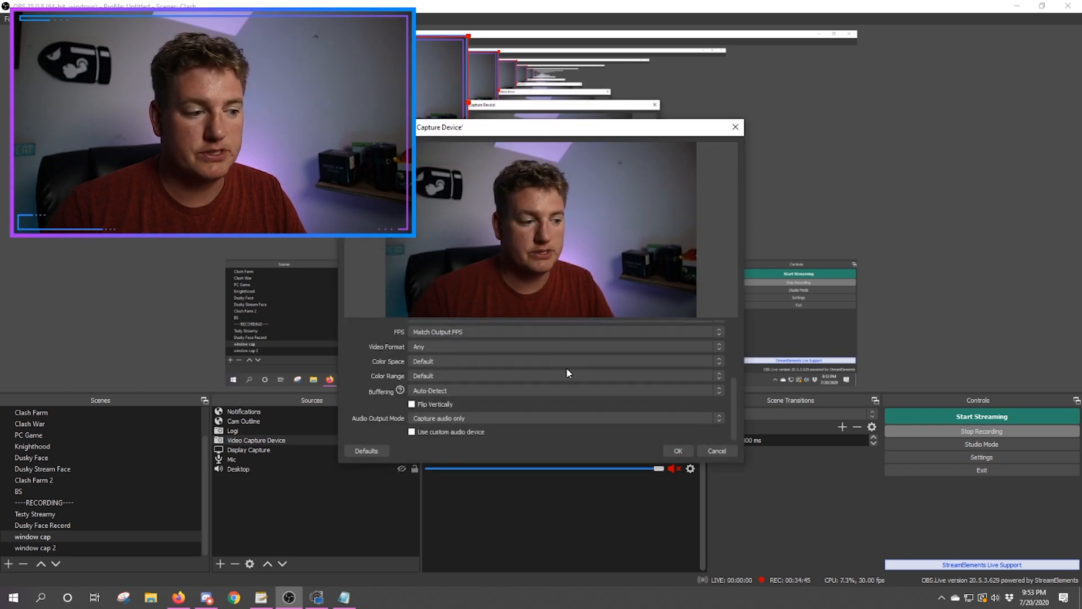
scroll(626, 385, "up", 4)
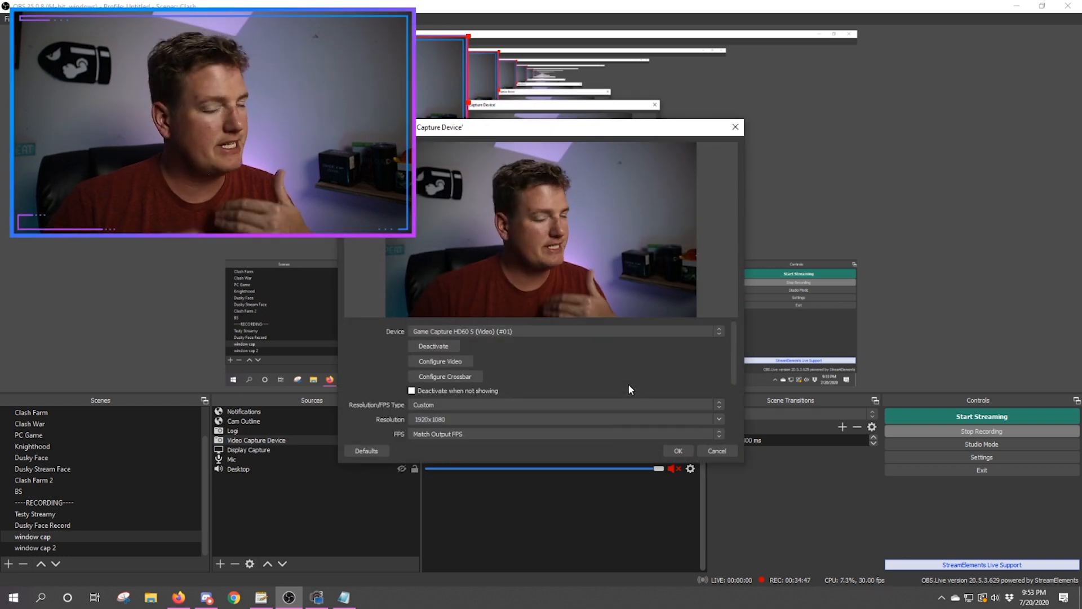